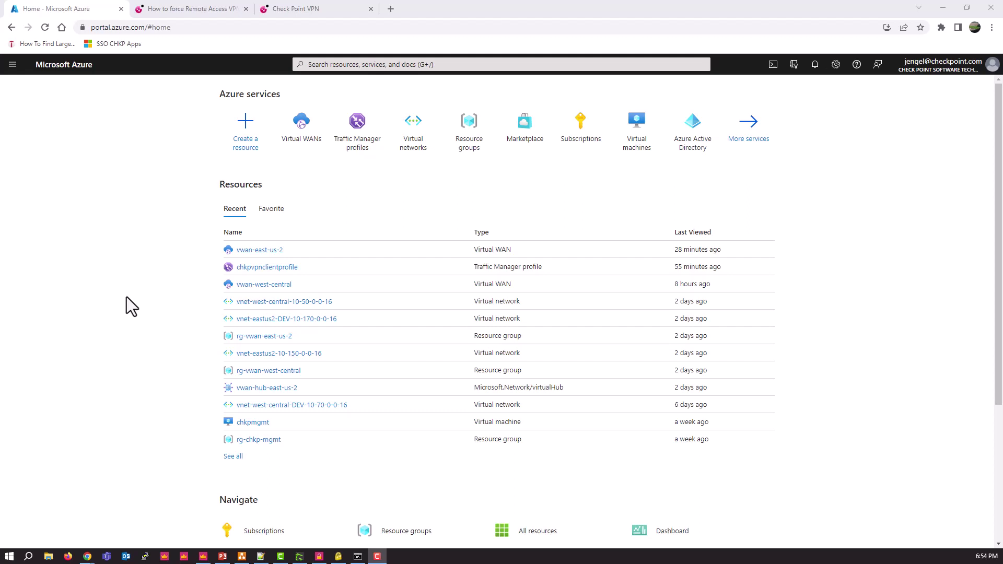
# Step: Open the vwan-east-us-2 Virtual WAN and open vwan-west-central in a separate tab
pyautogui.click(301, 131)
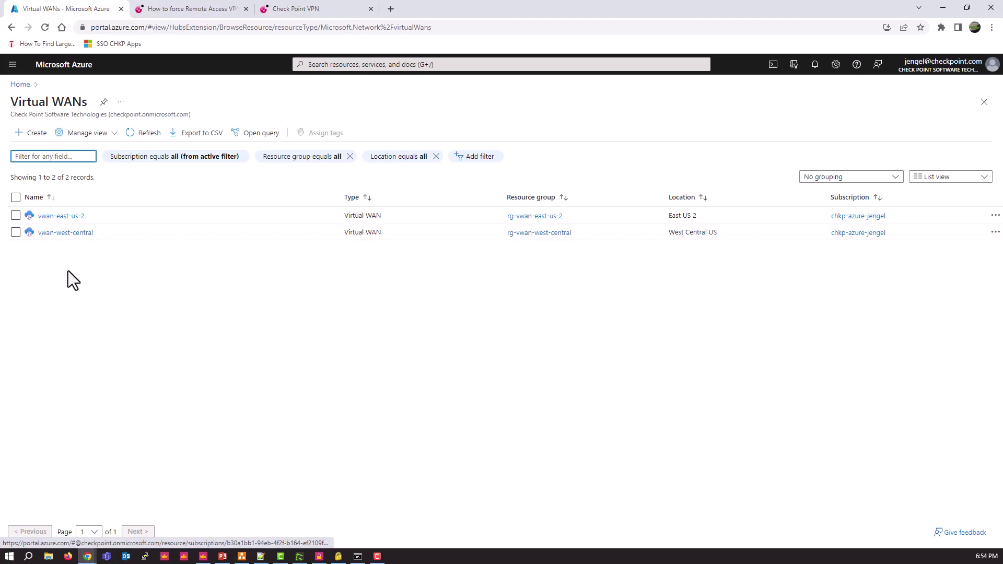
pyautogui.click(60, 218)
pyautogui.rightClick(55, 209)
pyautogui.press('Escape')
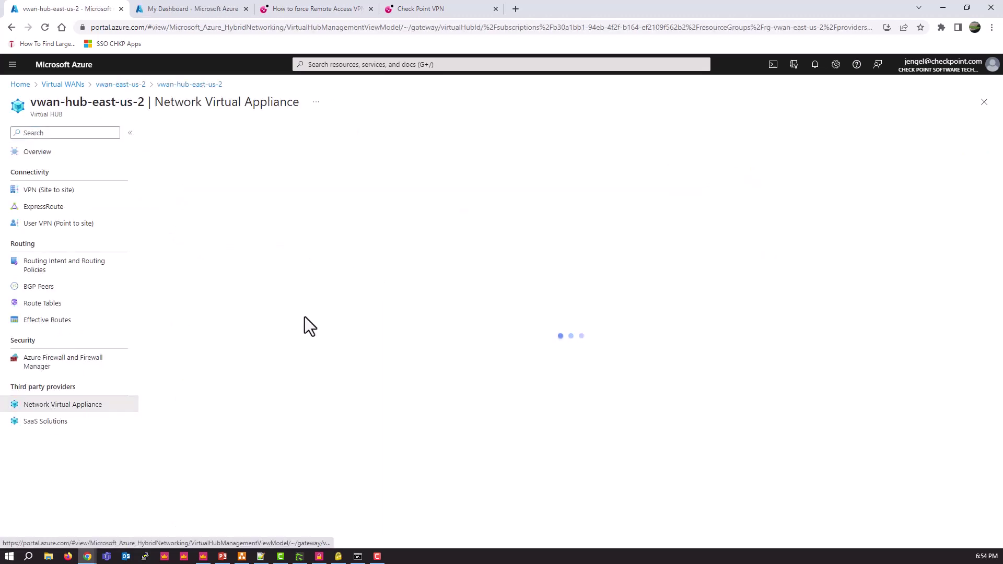
# Step: Show the NVA NIC IP addresses for both hubs, ending on East US 2's cpnva-useast2
pyautogui.click(801, 188)
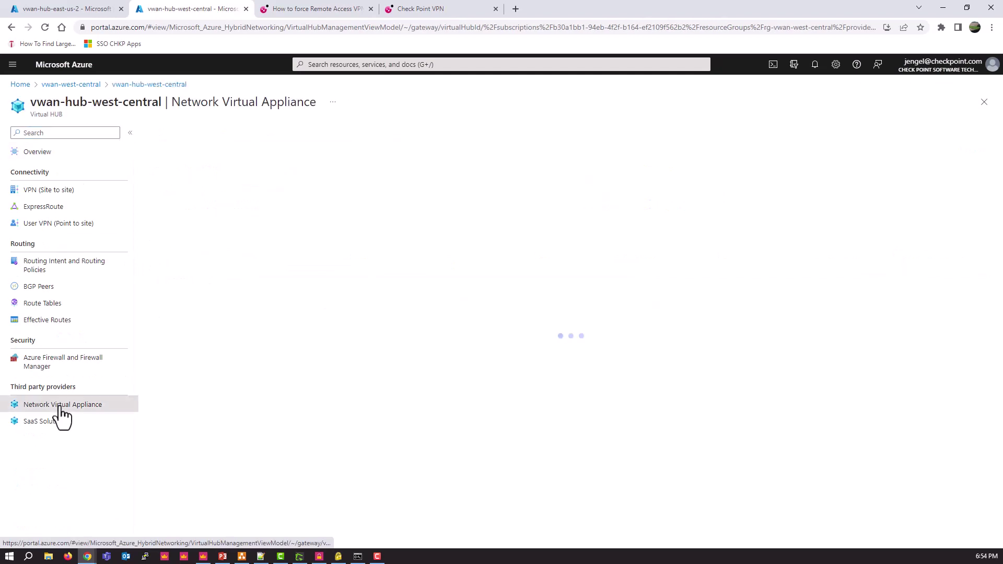
pyautogui.click(794, 186)
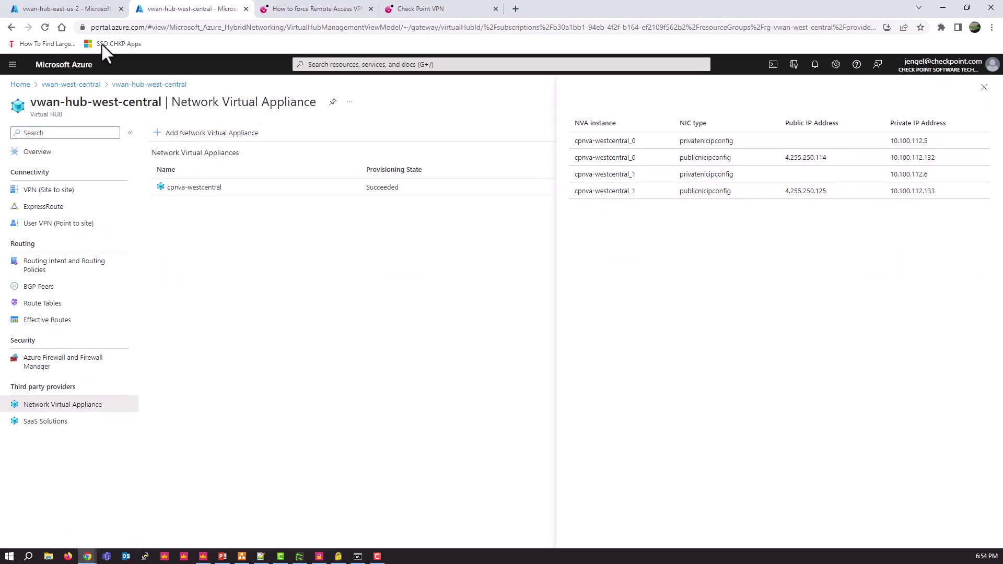
pyautogui.click(70, 8)
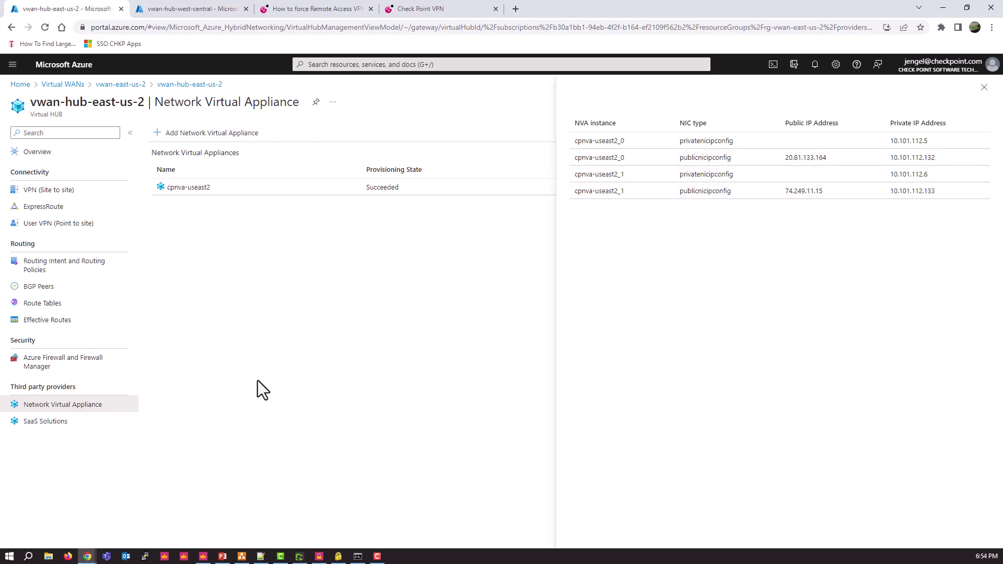
# Step: In SmartConsole, open cpnva-useast2-0's properties from the Gateways & Servers list
pyautogui.click(203, 557)
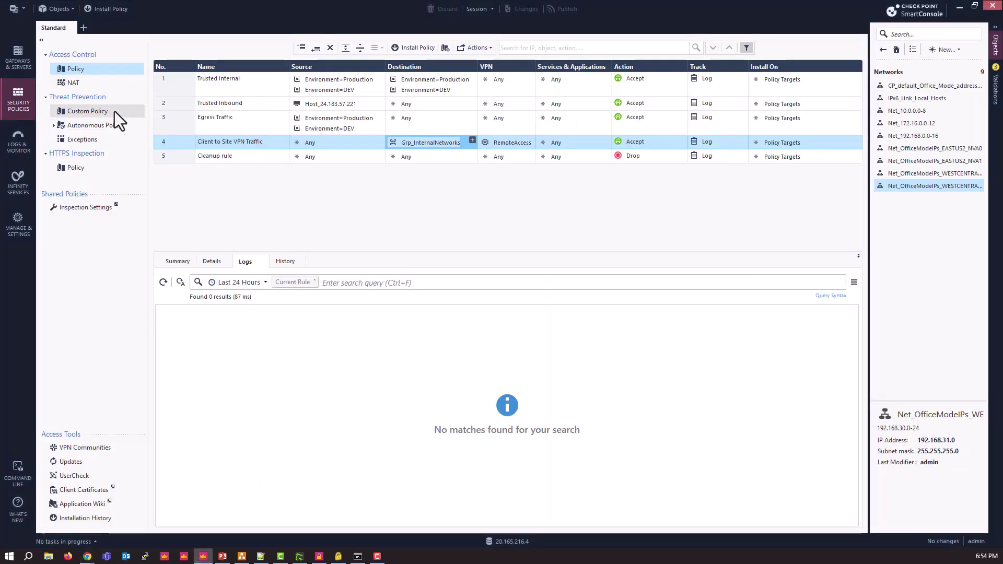
pyautogui.click(24, 58)
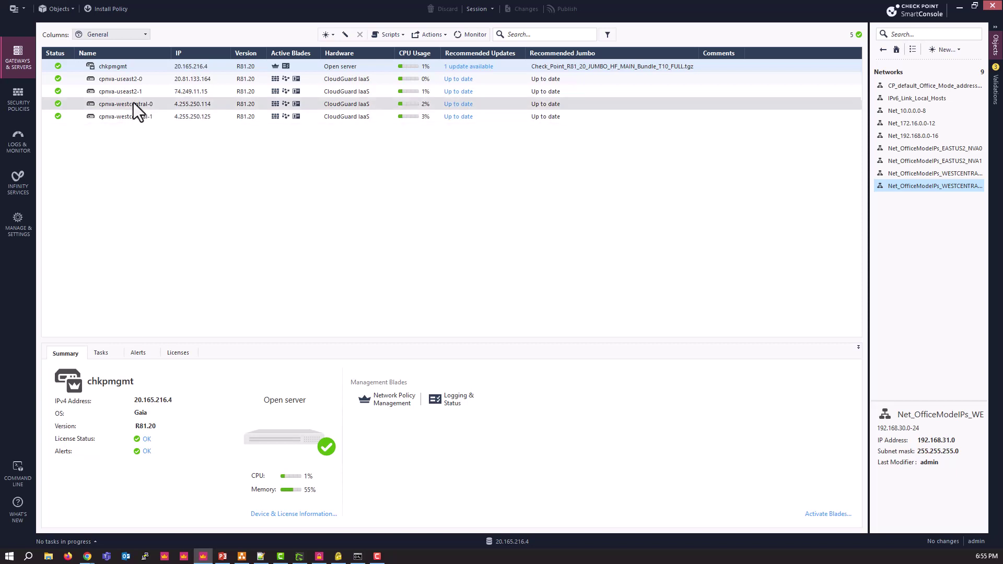
pyautogui.click(121, 79)
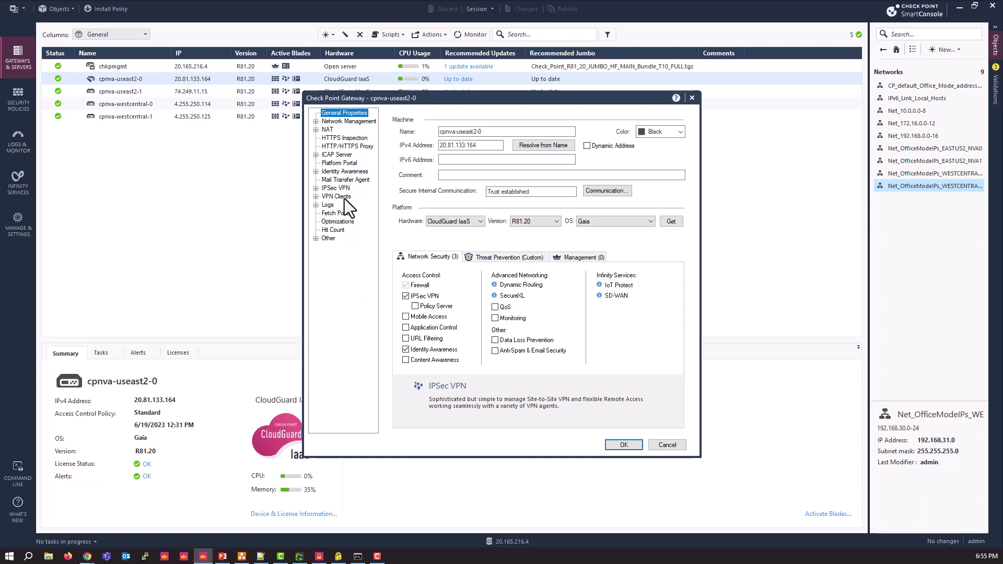
# Step: Show IPsec VPN Link Selection and highlight the statically NATed IP 20.81.133.164
pyautogui.click(315, 189)
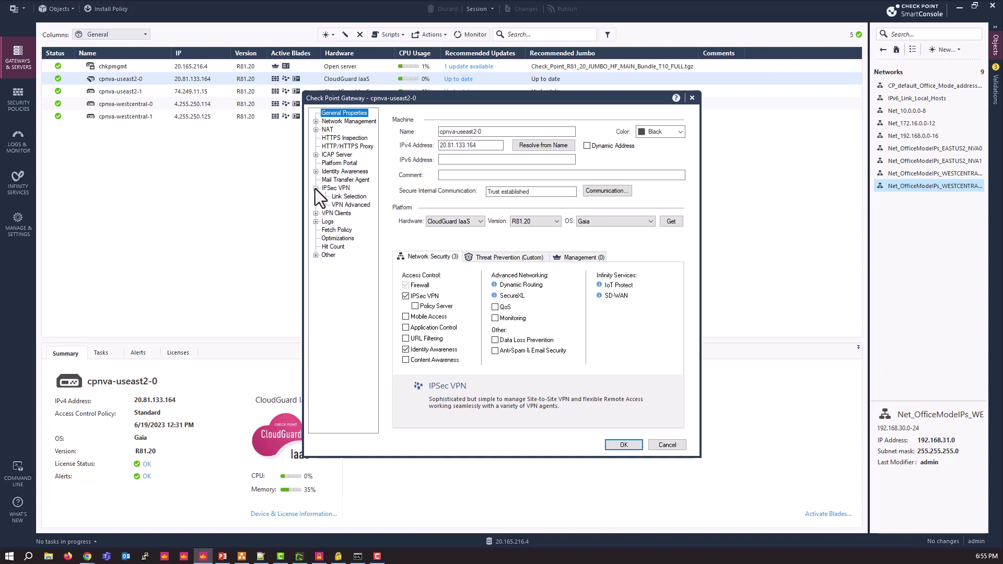
pyautogui.click(353, 197)
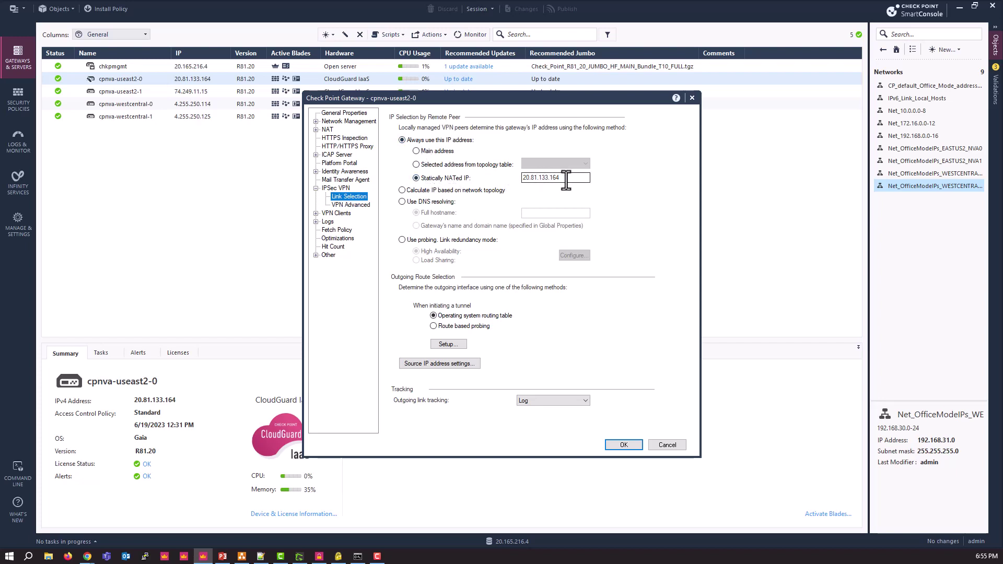
pyautogui.moveTo(567, 178); pyautogui.dragTo(509, 182)
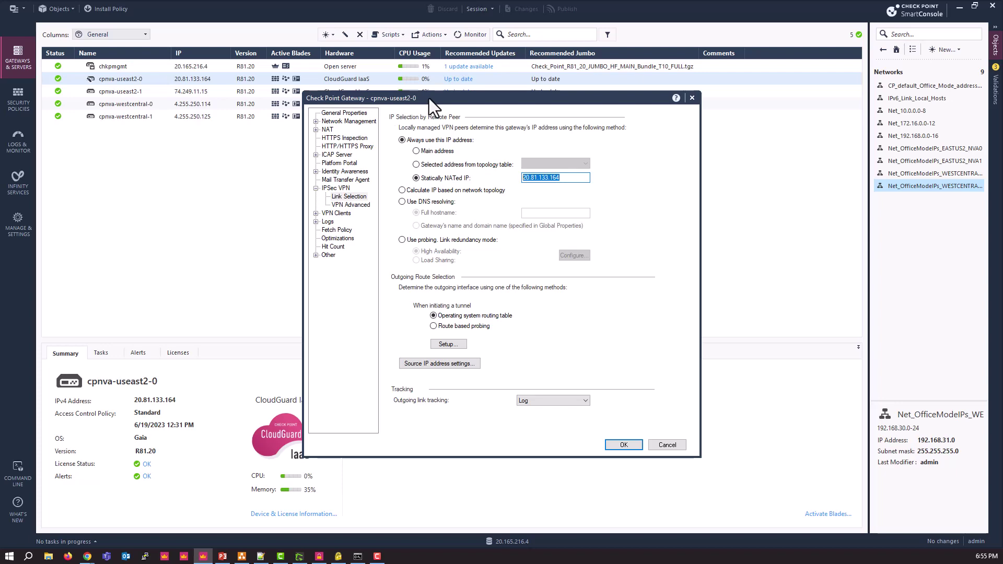
# Step: Confirm in Azure that cpnva-useast2_0's public IP is also 20.81.133.164
pyautogui.hotkey('alt', 'Tab')
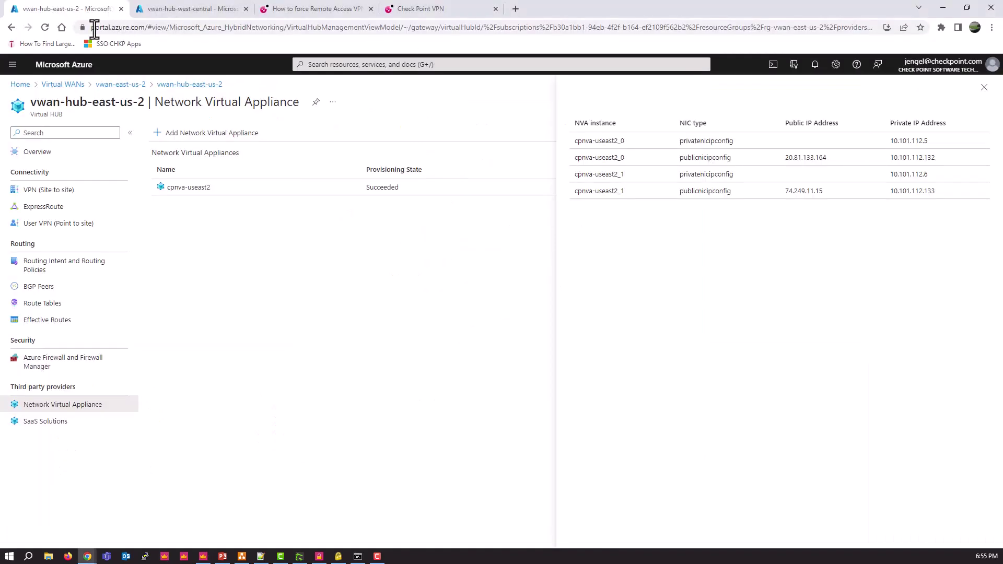
pyautogui.moveTo(829, 156); pyautogui.dragTo(786, 159)
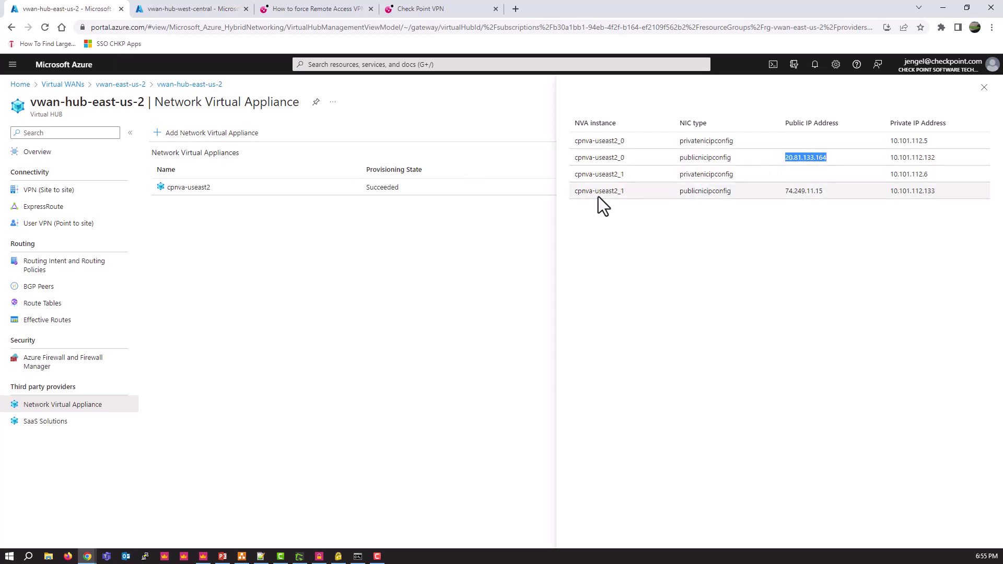
pyautogui.hotkey('alt', 'Tab')
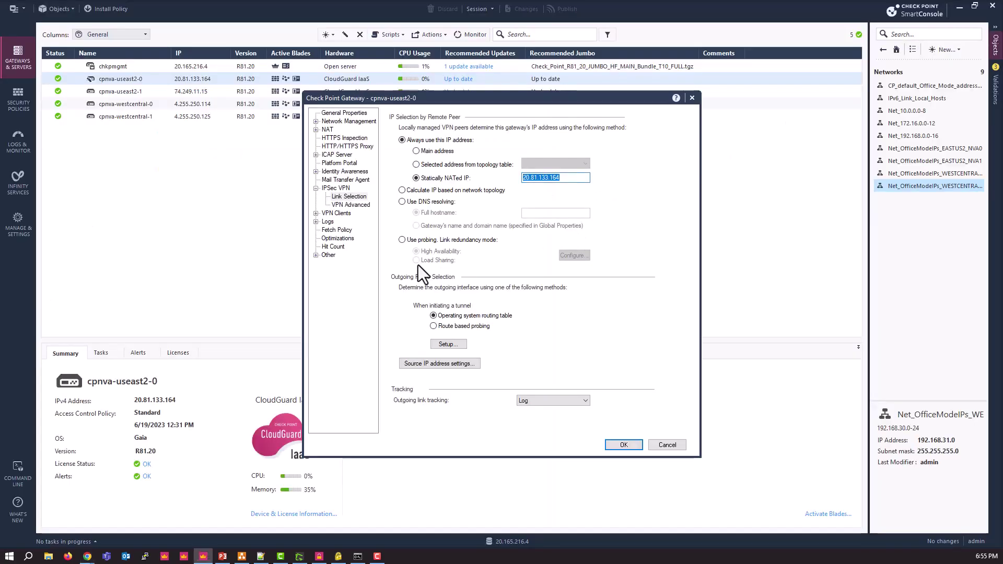
# Step: Check the Office Mode pool Net_OfficeModeIPs_EASTUS2_NVA0 (192.168.20.0/24), then cancel the gateway dialog
pyautogui.click(316, 214)
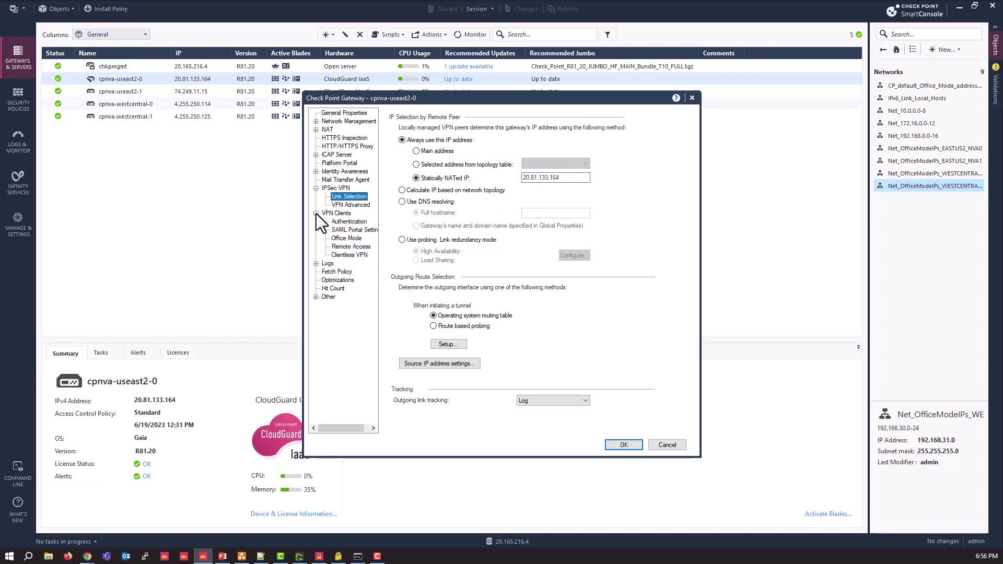
pyautogui.click(347, 239)
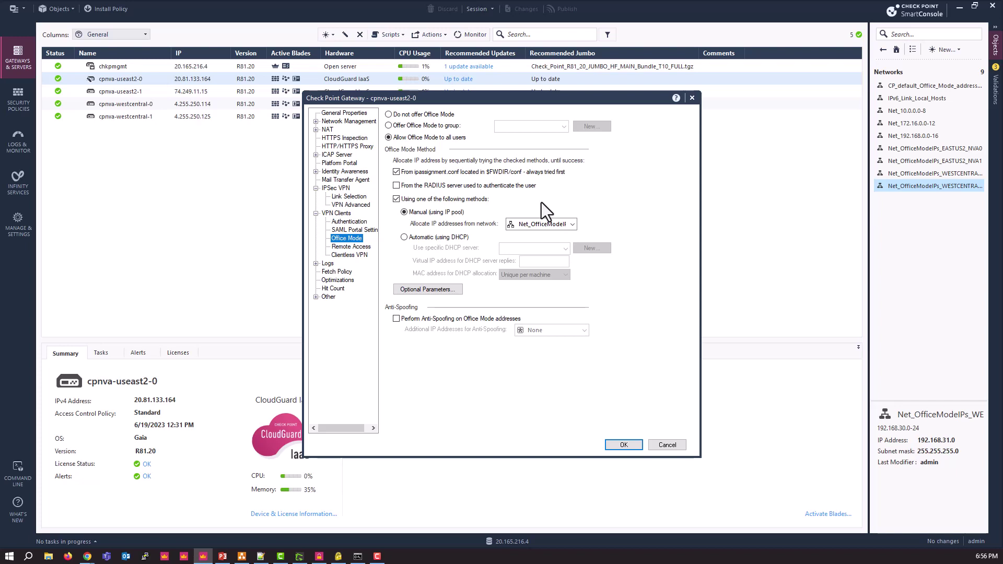
pyautogui.click(572, 225)
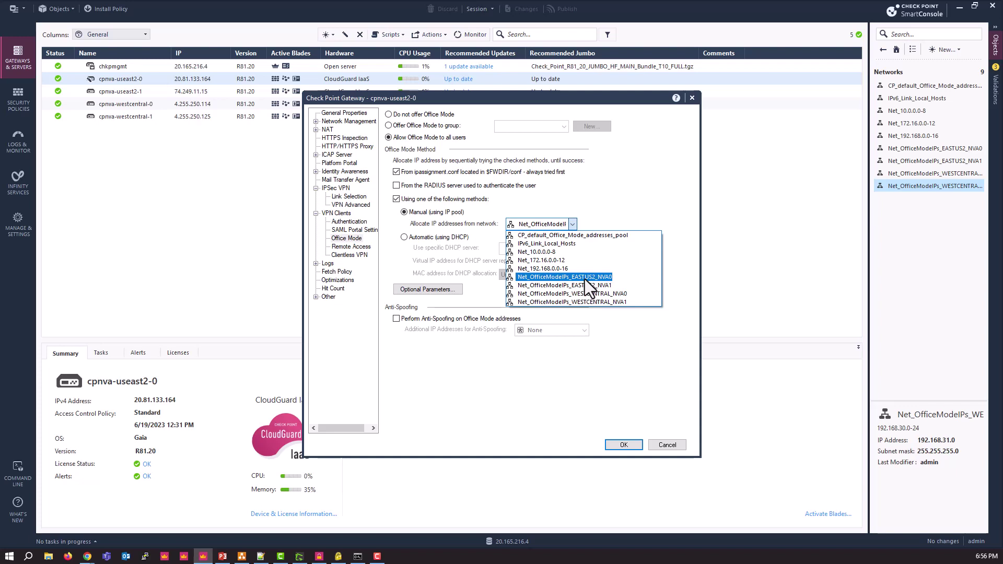
pyautogui.click(626, 183)
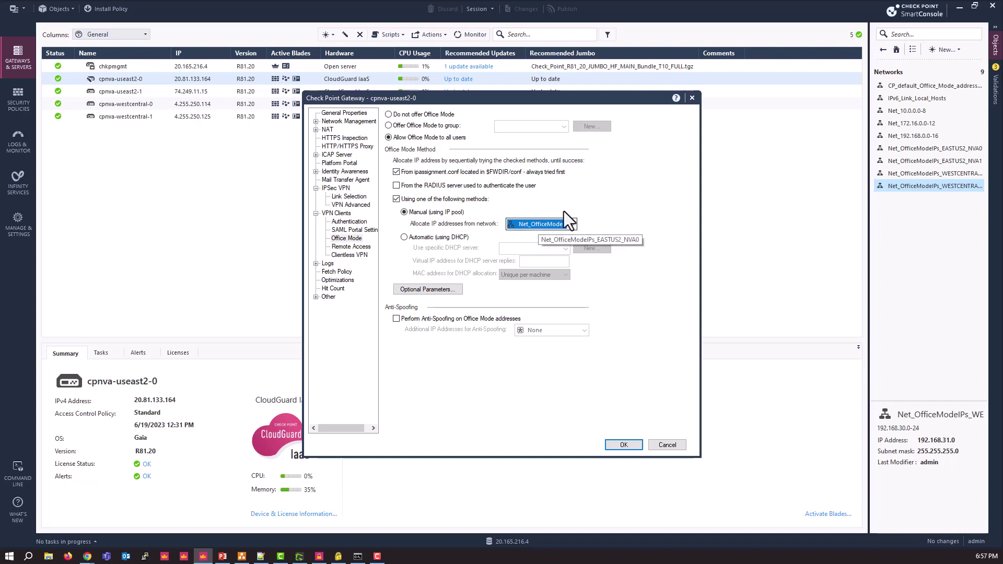
pyautogui.click(667, 445)
pyautogui.click(925, 149)
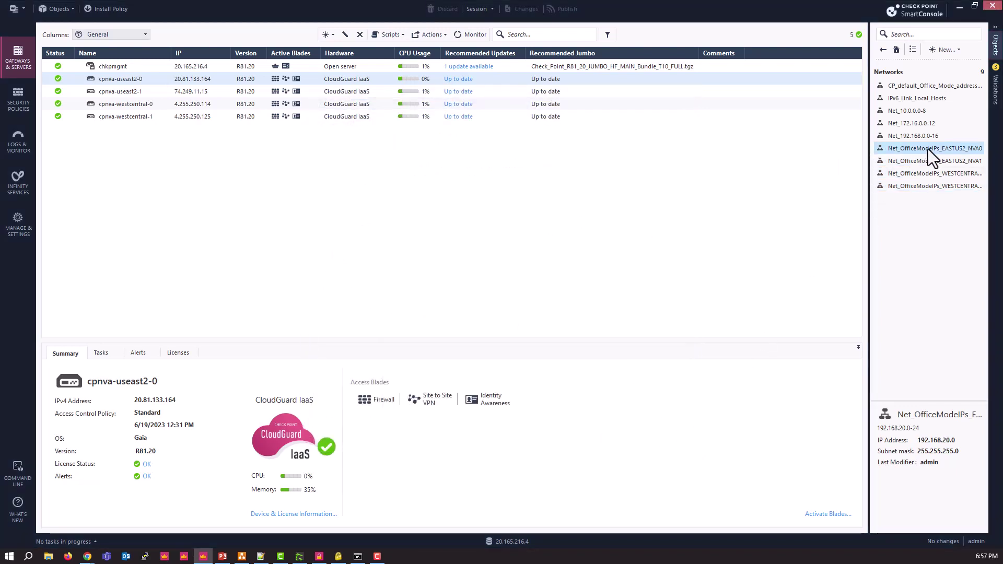
pyautogui.doubleClick(928, 149)
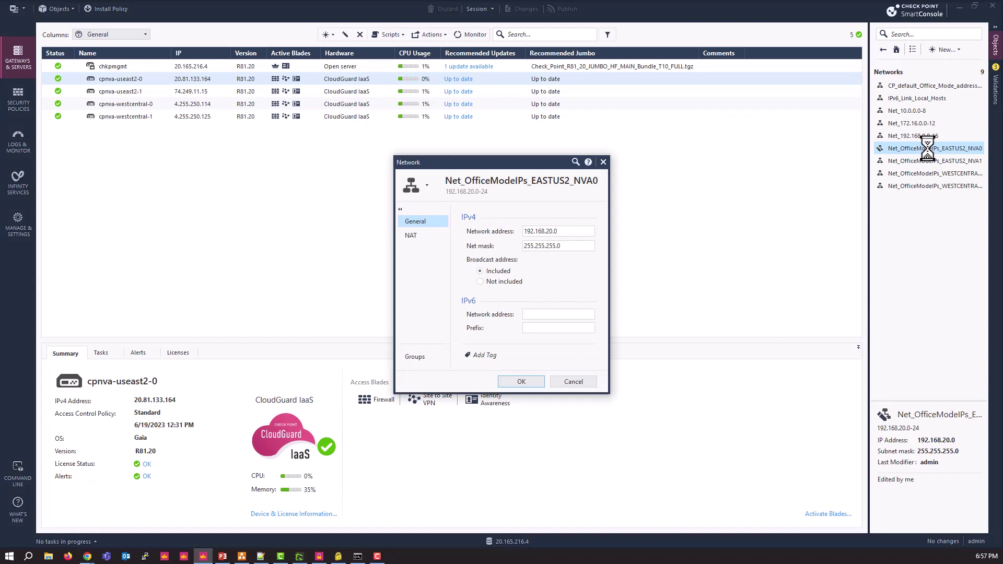
pyautogui.doubleClick(568, 231)
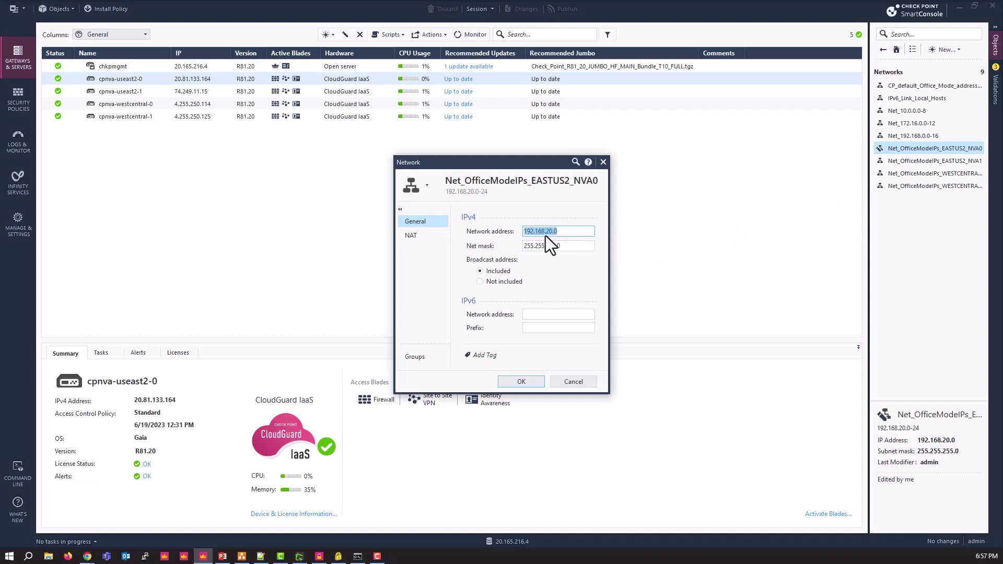
pyautogui.doubleClick(565, 245)
pyautogui.click(565, 245)
pyautogui.click(583, 382)
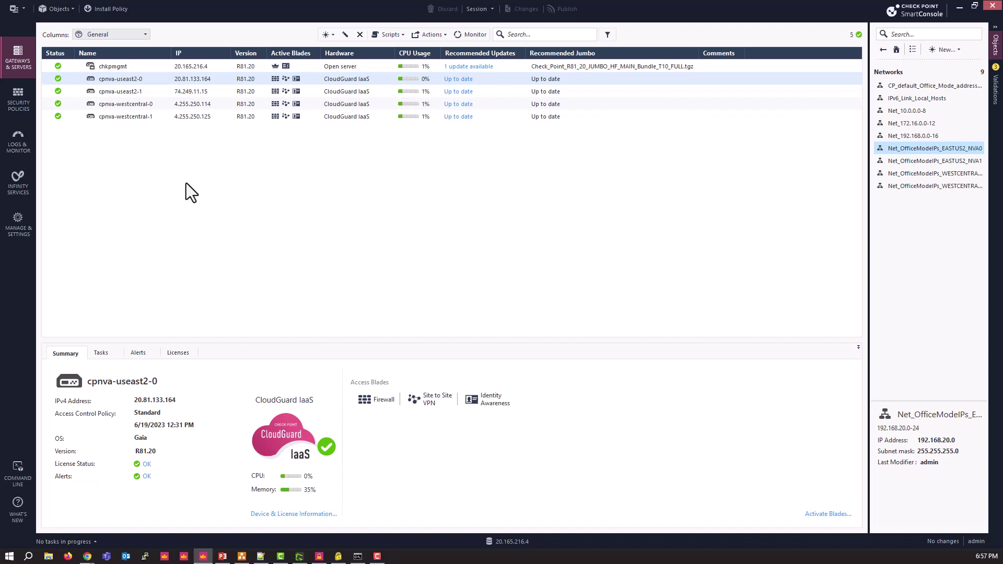
pyautogui.hotkey('alt', 'Tab')
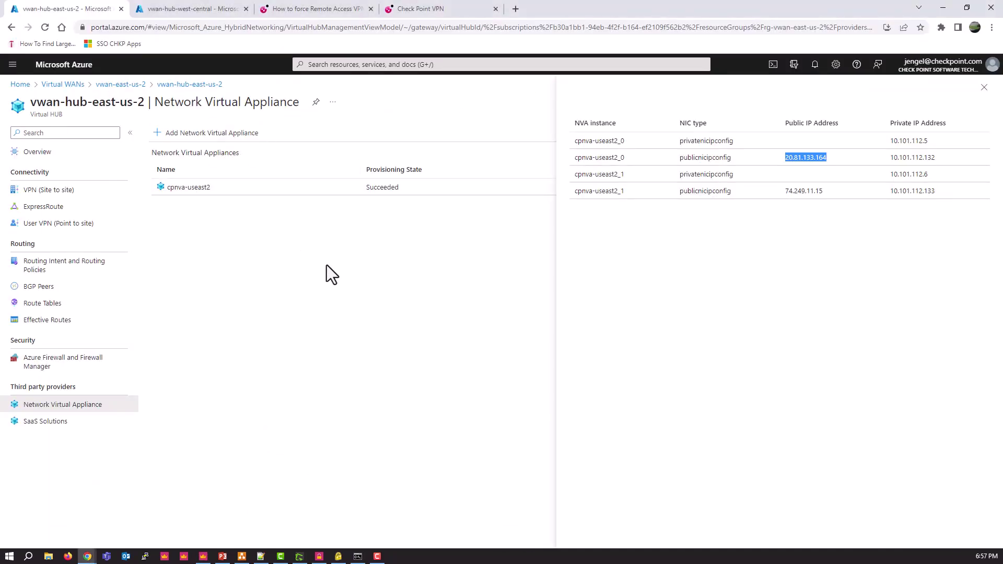
# Step: Open the remote access VPN DNS article and note its ID, sk103440, in the address
pyautogui.click(314, 10)
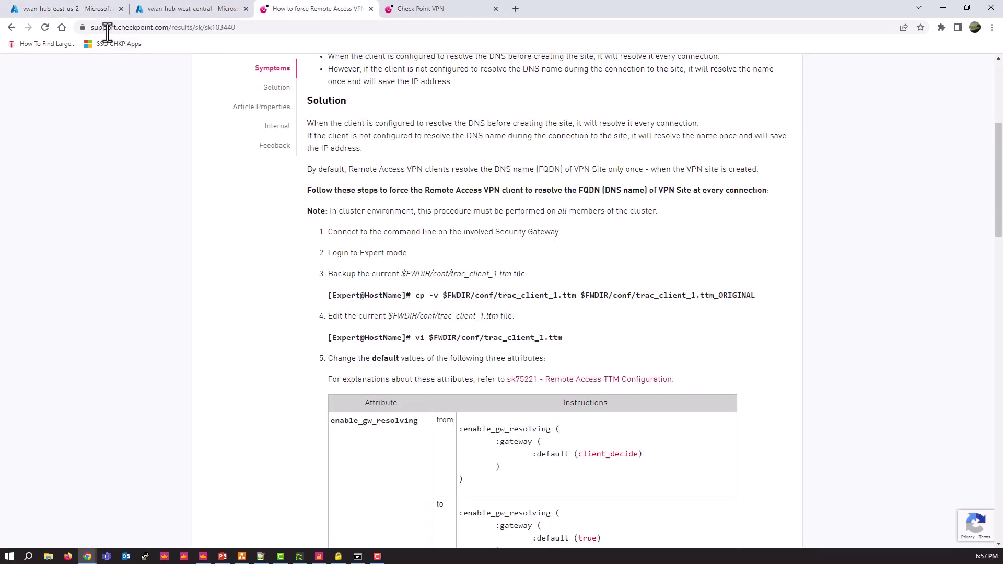
pyautogui.click(91, 29)
pyautogui.moveTo(91, 28); pyautogui.dragTo(227, 31)
pyautogui.click(227, 30)
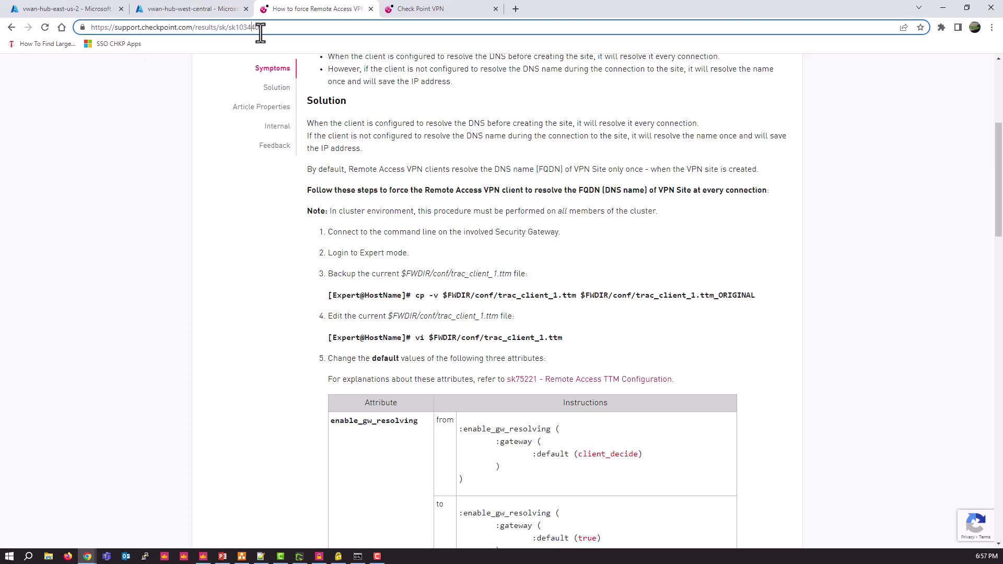
pyautogui.doubleClick(230, 29)
pyautogui.click(264, 29)
# Step: Scroll down to the Solution section listing the trac_client_1.ttm edit steps
pyautogui.scroll(3, 239, 306)
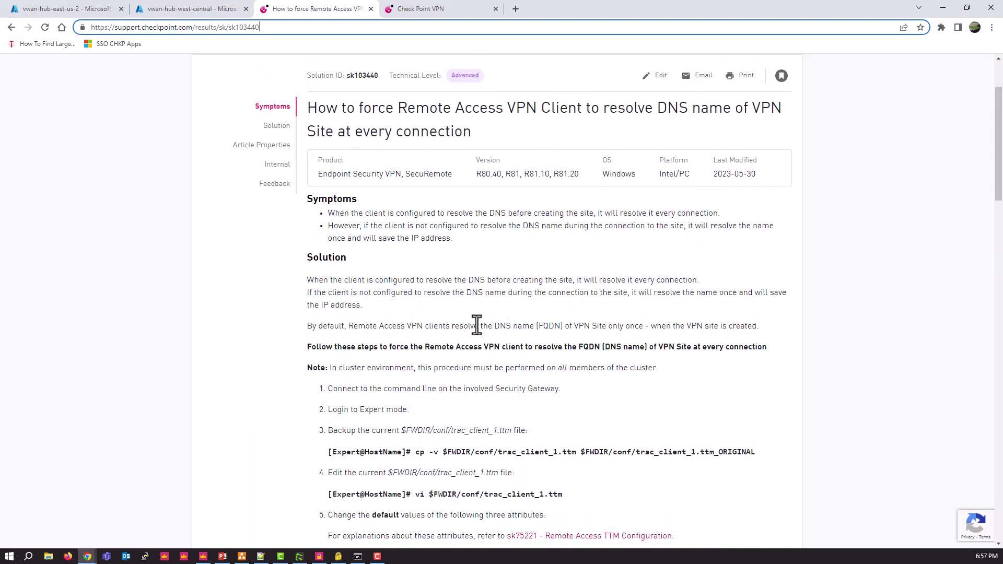
pyautogui.scroll(-3, 477, 325)
pyautogui.scroll(-3, 476, 325)
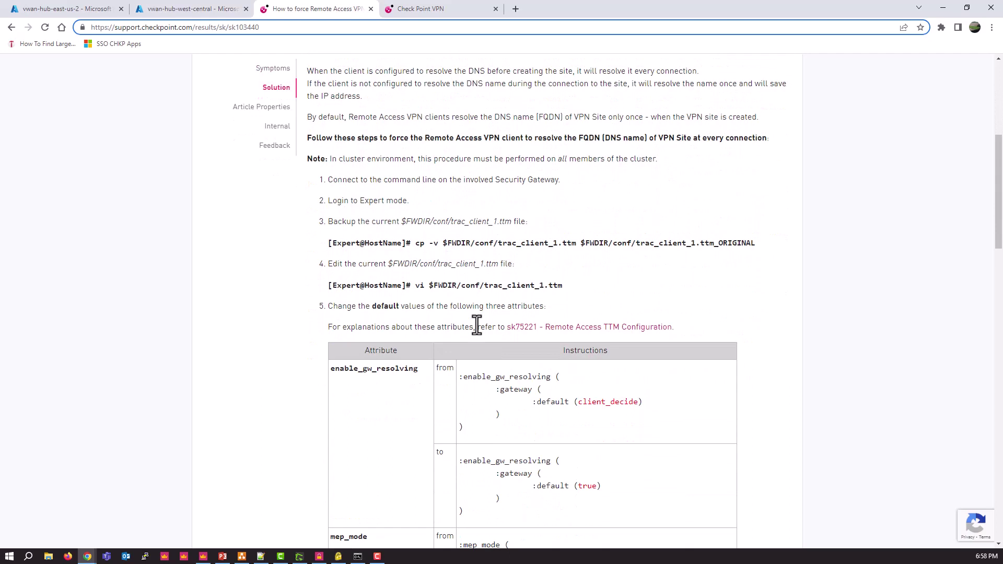
pyautogui.scroll(1, 477, 325)
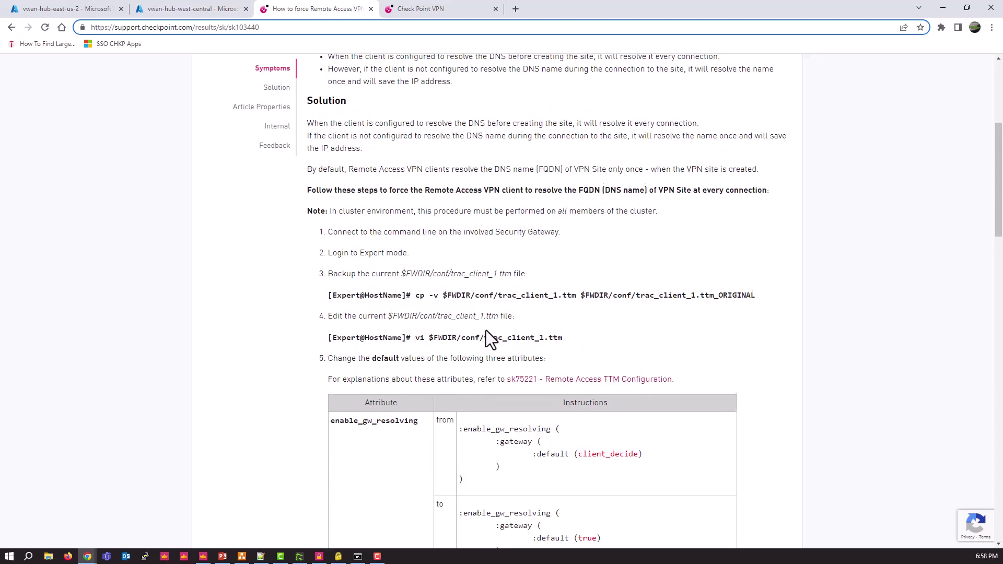
pyautogui.scroll(-1, 486, 330)
pyautogui.scroll(-1, 486, 330)
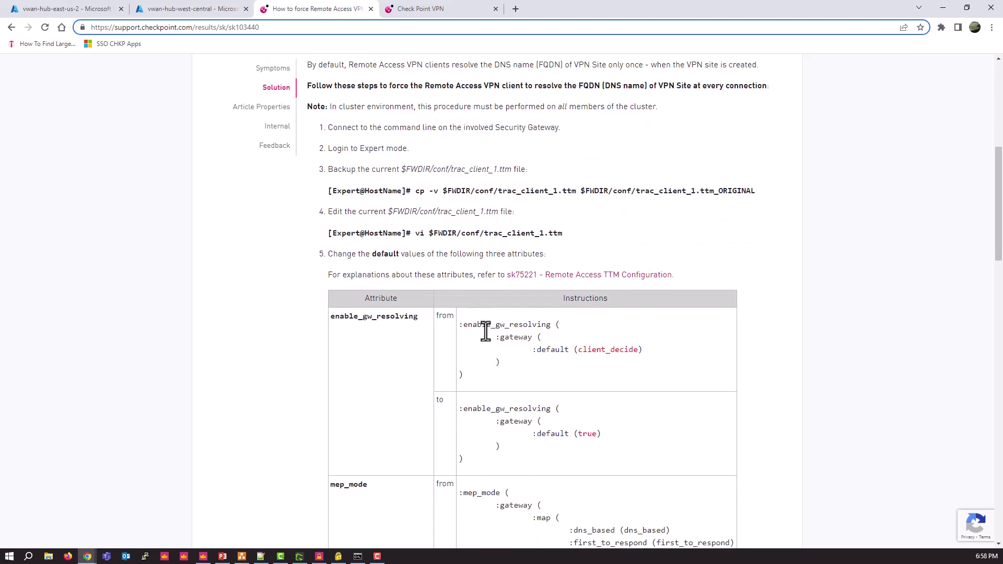
pyautogui.scroll(-1, 486, 331)
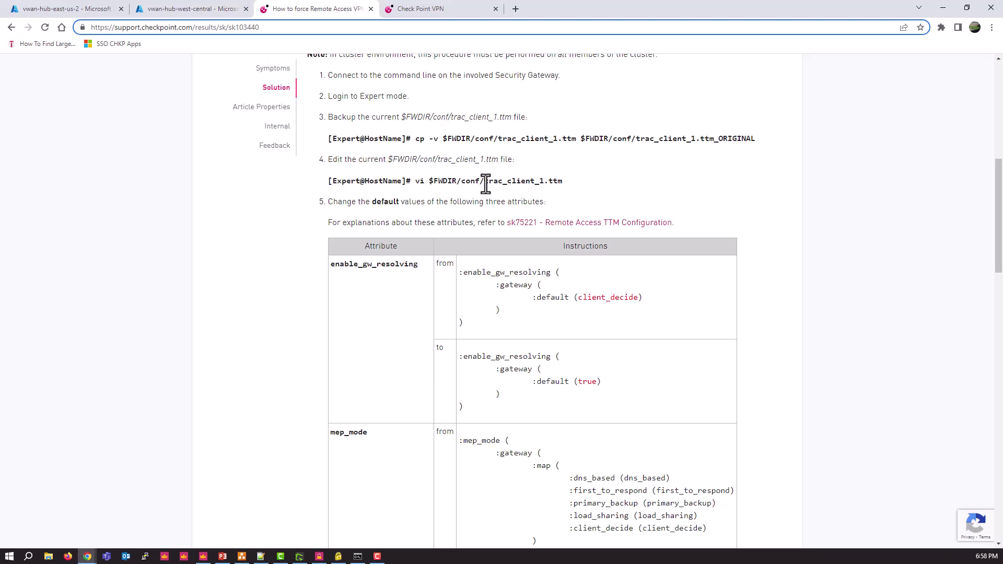
# Step: Review the trac_client_1.ttm edit: enable_gw_resolving default changes from client_decide to true
pyautogui.moveTo(486, 184); pyautogui.dragTo(561, 186)
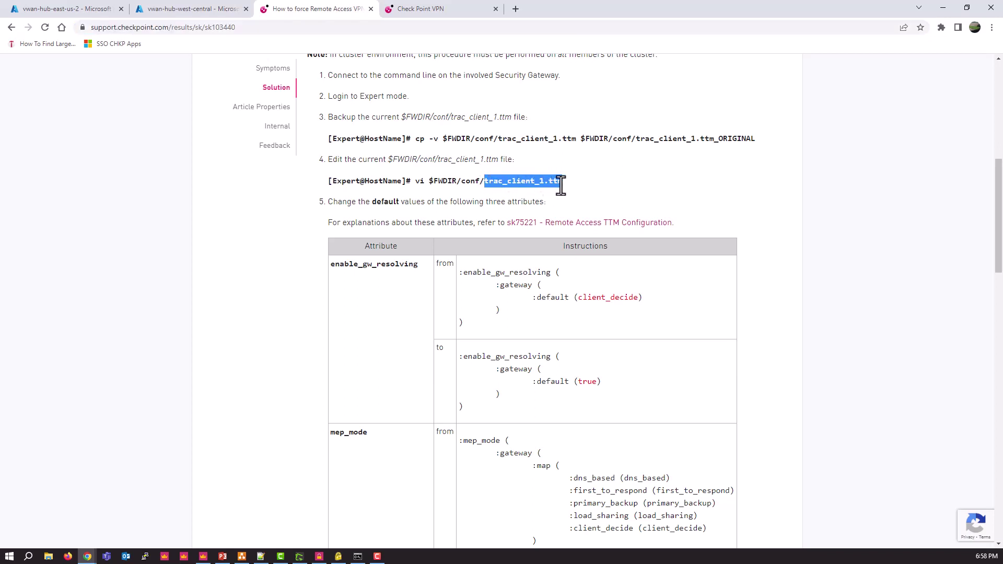
pyautogui.scroll(-2, 548, 289)
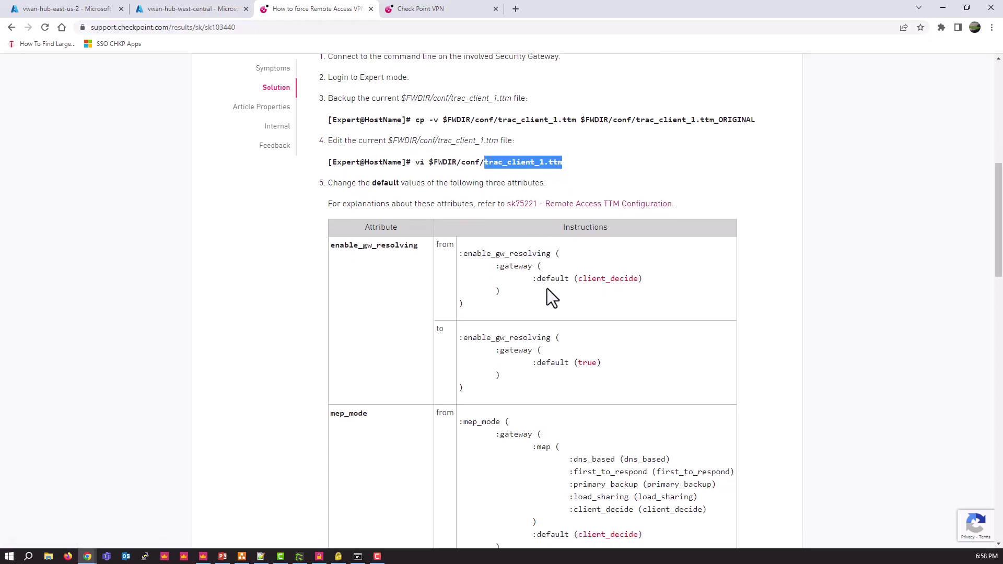
pyautogui.scroll(-1, 547, 288)
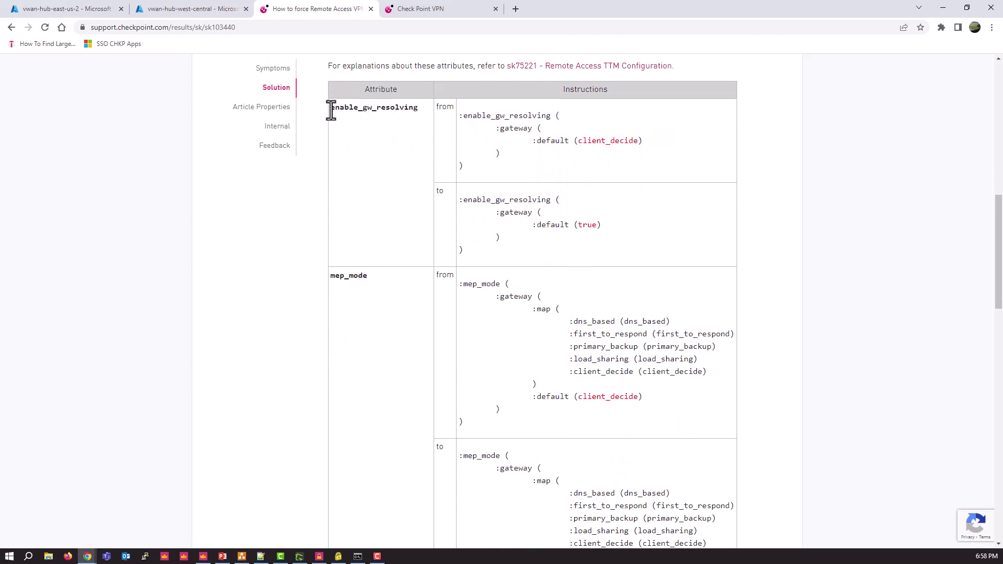
pyautogui.moveTo(332, 108); pyautogui.dragTo(416, 109)
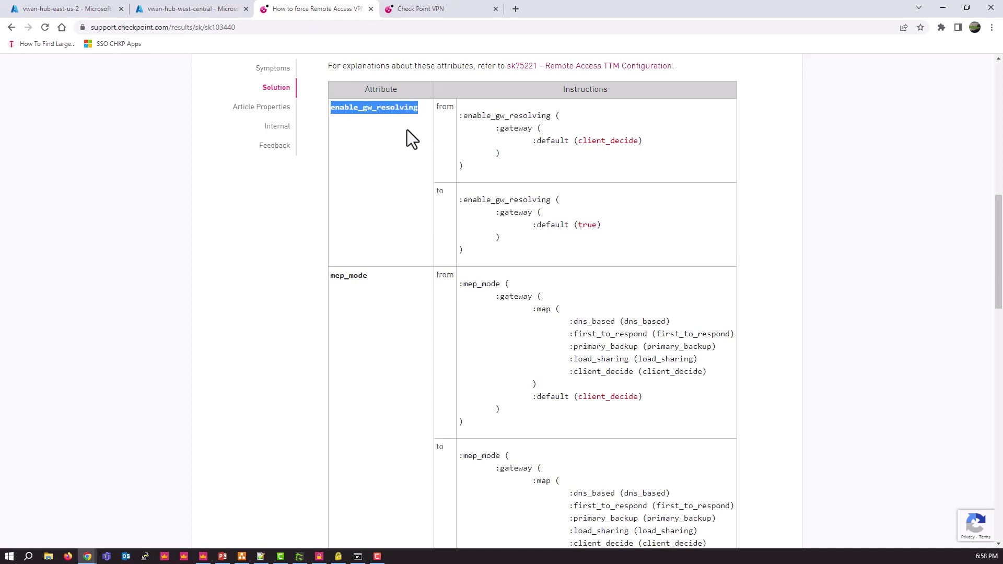
pyautogui.click(607, 145)
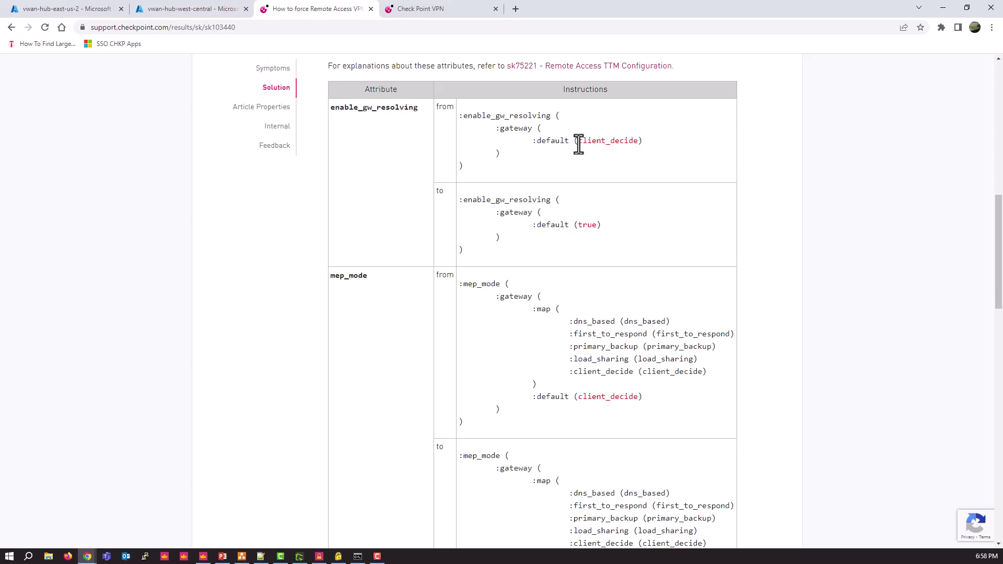
pyautogui.moveTo(578, 144); pyautogui.dragTo(638, 142)
pyautogui.moveTo(578, 225); pyautogui.dragTo(598, 226)
# Step: Review the mep_mode attribute, whose default changes from client_decide
pyautogui.scroll(-2, 535, 255)
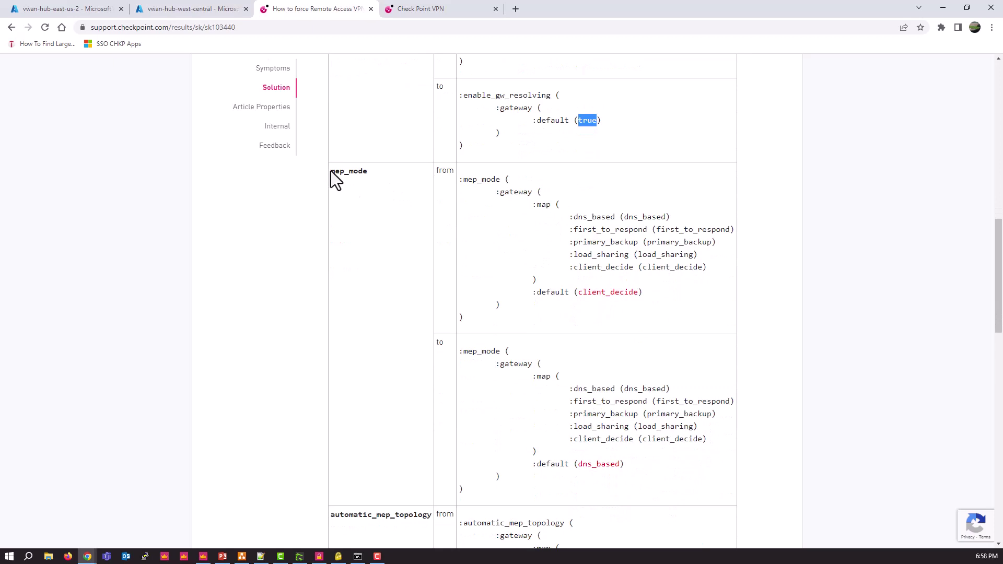
pyautogui.moveTo(331, 171); pyautogui.dragTo(365, 176)
pyautogui.moveTo(578, 293); pyautogui.dragTo(640, 296)
pyautogui.moveTo(579, 465); pyautogui.dragTo(619, 465)
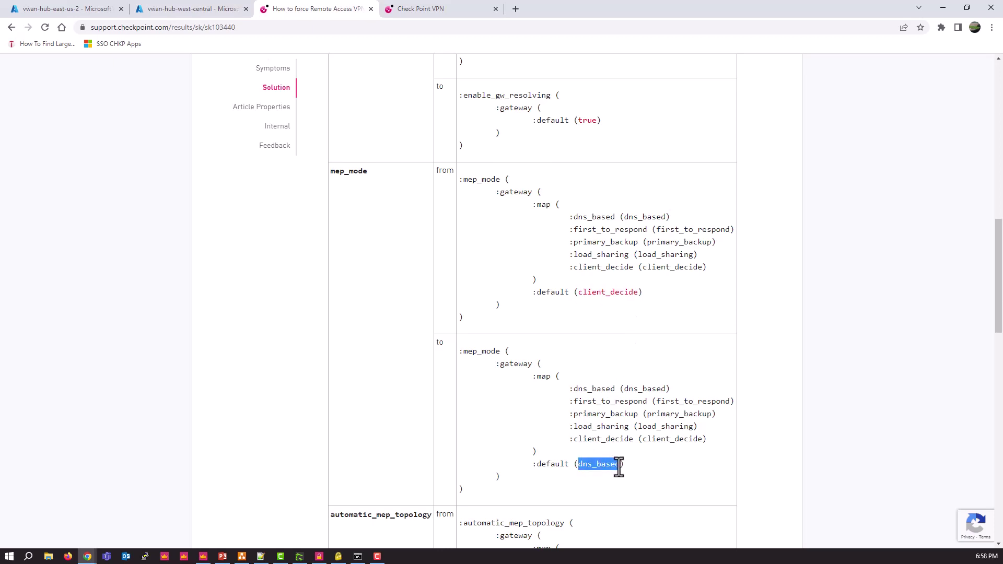
# Step: Review automatic_mep_topology's default changing from true to false, then return to SmartConsole
pyautogui.scroll(-1, 458, 285)
pyautogui.scroll(-6, 458, 280)
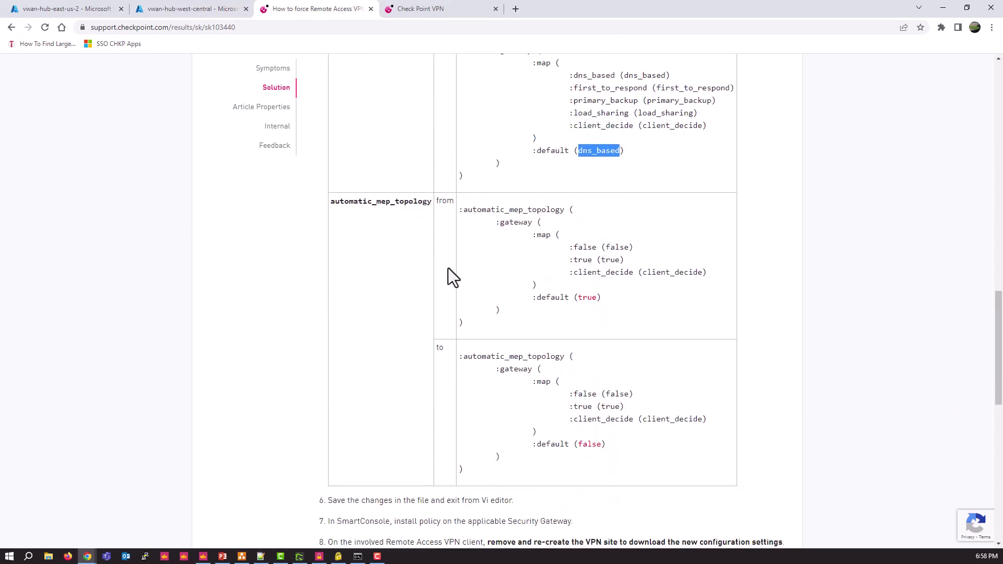
pyautogui.moveTo(329, 148); pyautogui.dragTo(431, 152)
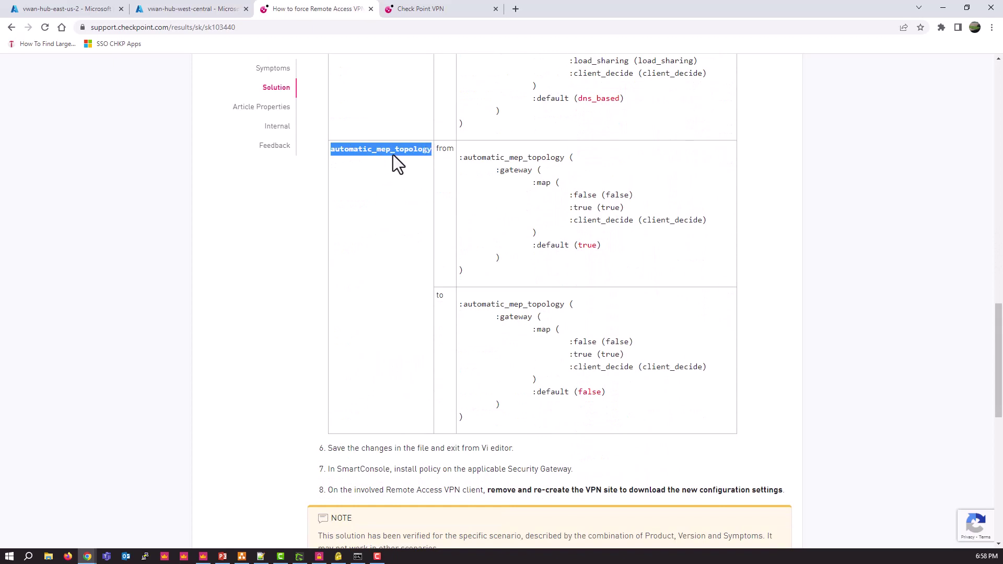
pyautogui.moveTo(578, 246); pyautogui.dragTo(598, 245)
pyautogui.moveTo(578, 392); pyautogui.dragTo(602, 392)
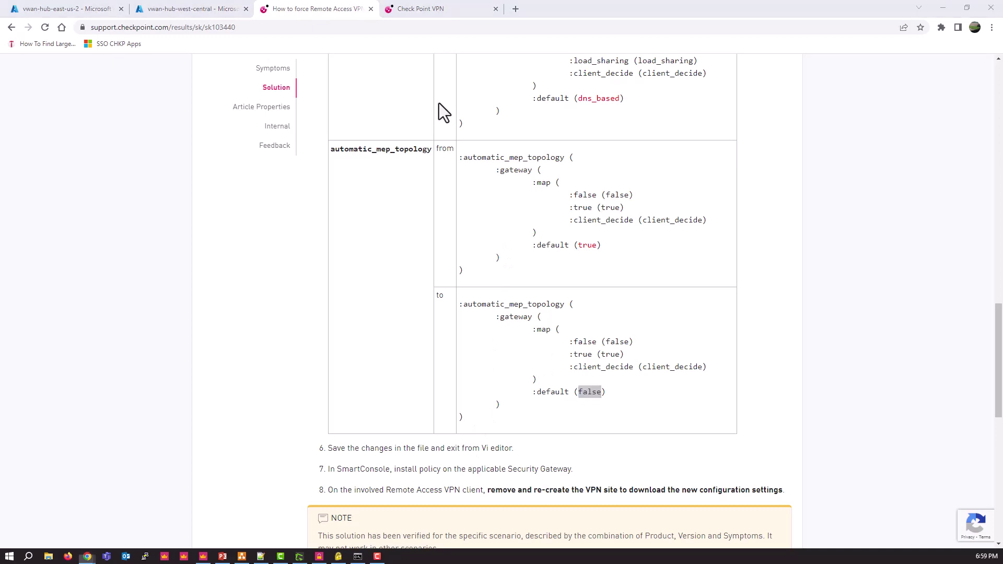
pyautogui.hotkey('alt', 'Tab')
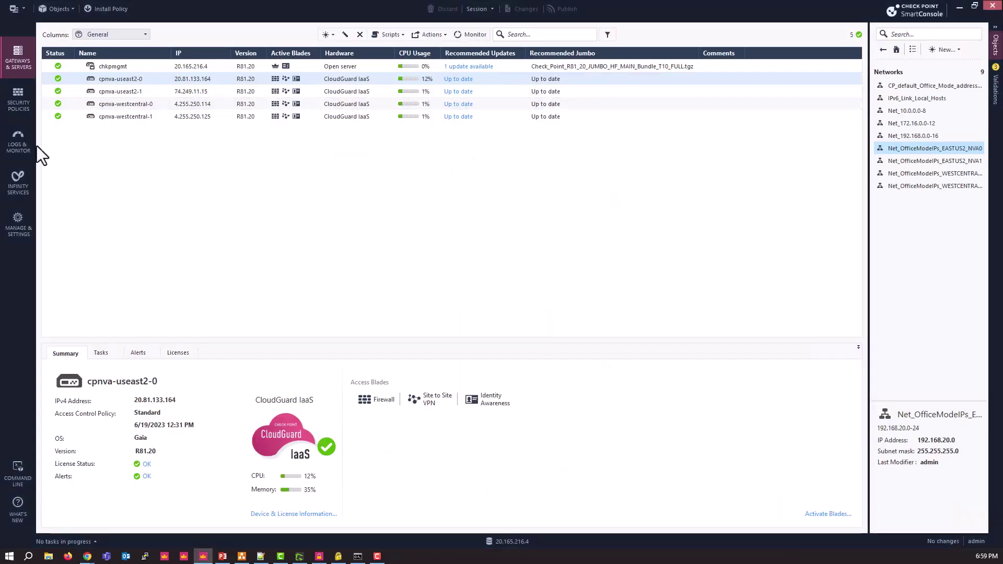
# Step: Review the Access Control rulebase and VPN logs, then return to the sk103440 article
pyautogui.click(14, 100)
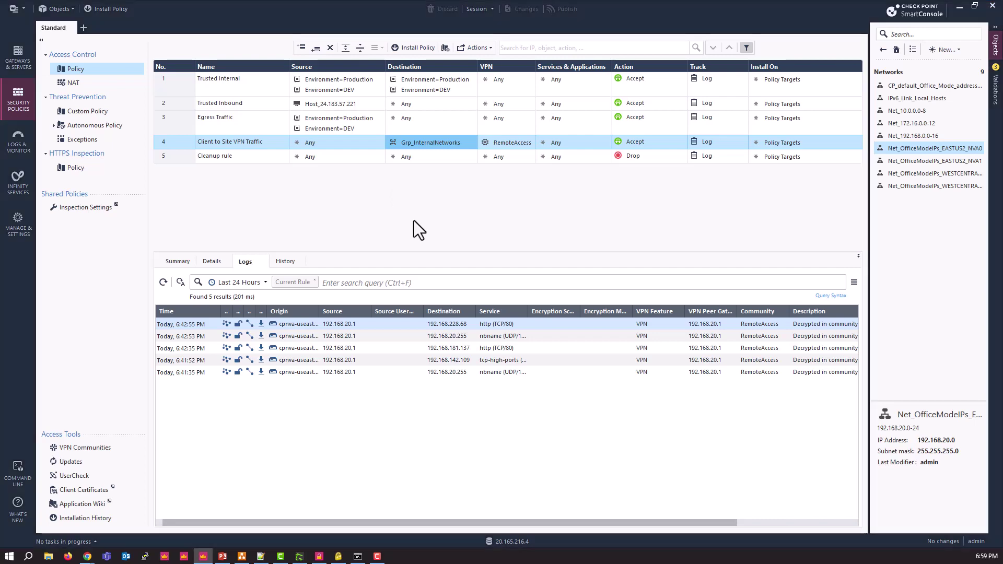
pyautogui.hotkey('alt', 'Tab')
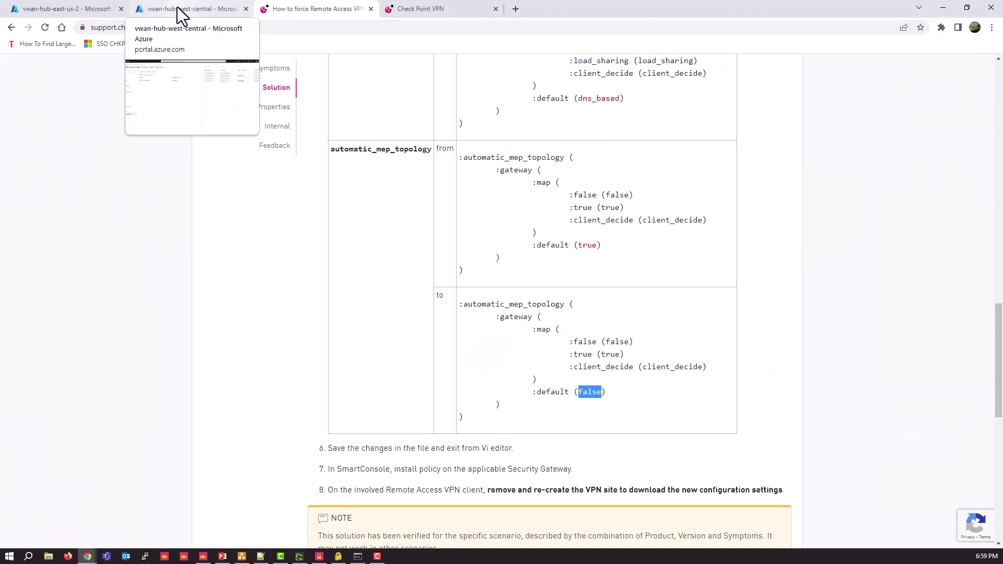
# Step: From Azure Home, open Traffic Manager profiles to see chkpvpnclientprofile
pyautogui.click(93, 10)
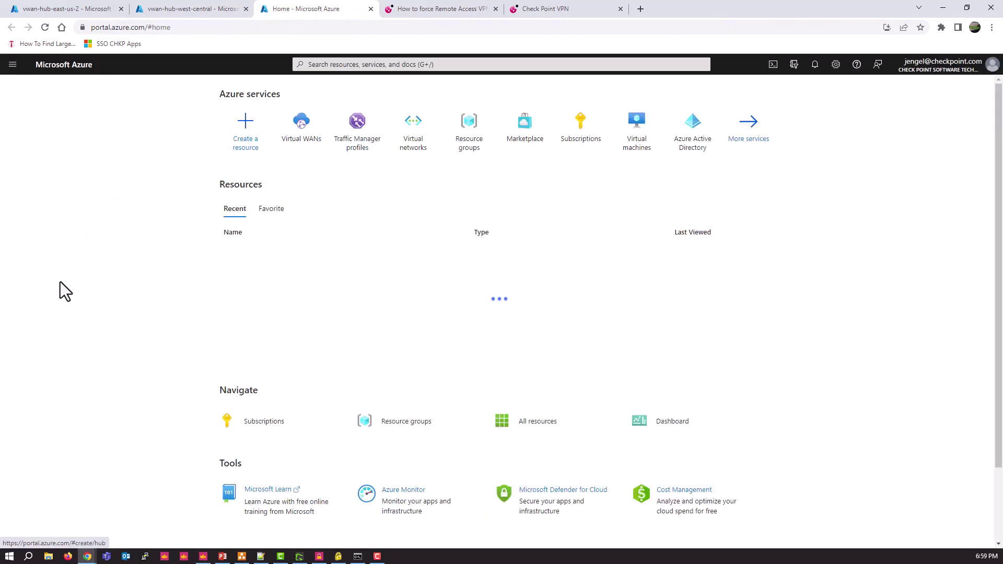
pyautogui.click(358, 151)
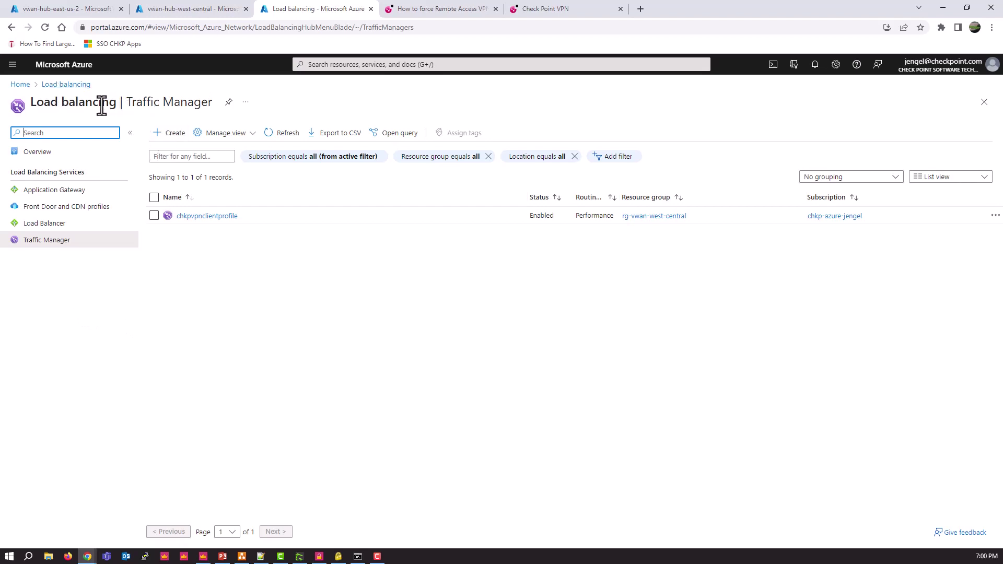
# Step: Create Traffic Manager profile chkp-test1 in resource group rg-fw and refresh the list
pyautogui.click(175, 134)
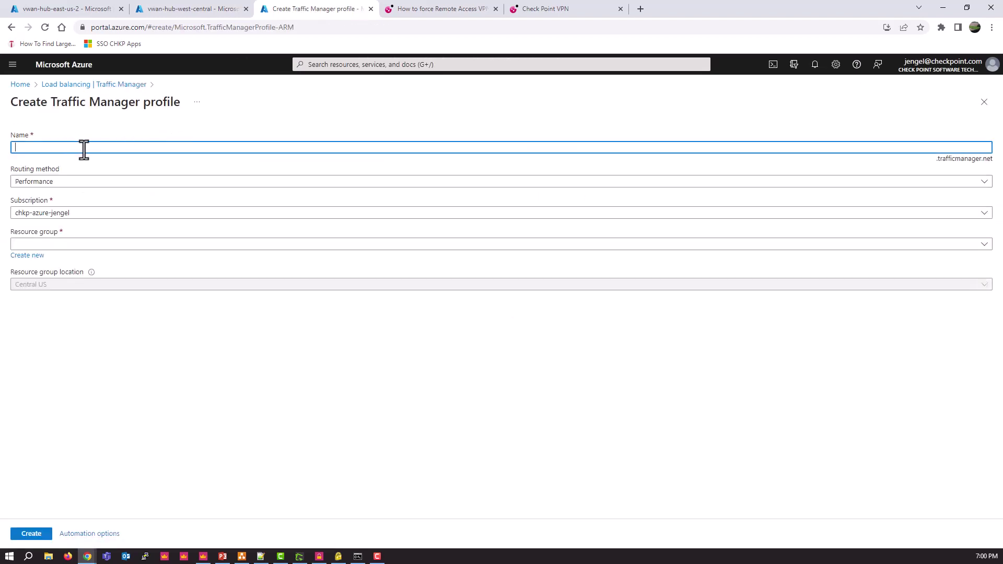
pyautogui.write('chkp-')
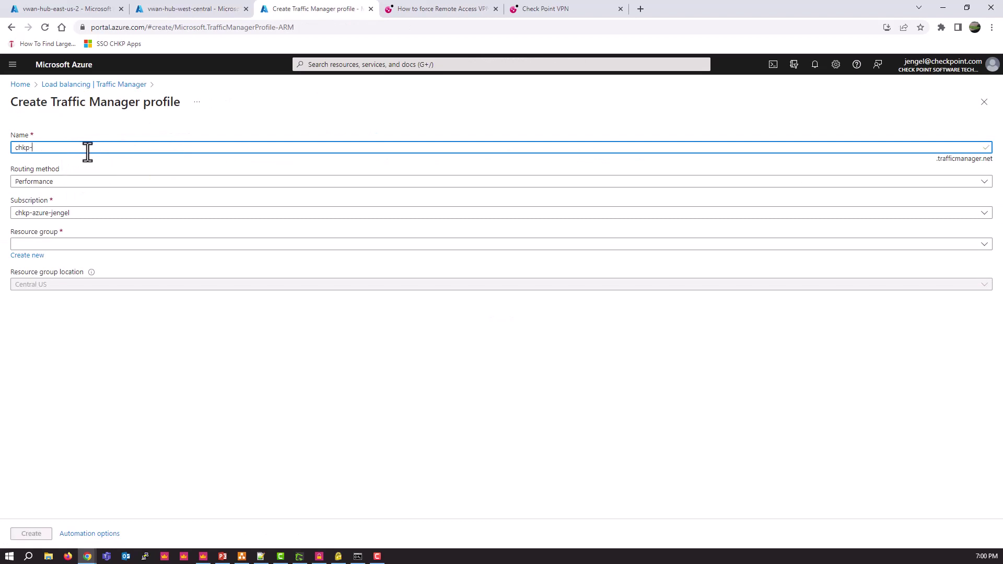
pyautogui.write('tes1')
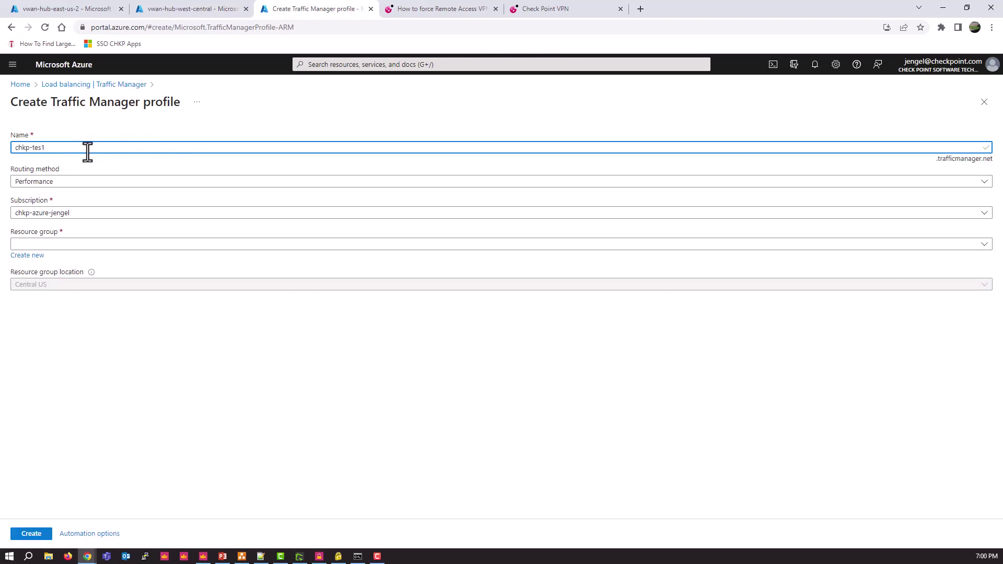
pyautogui.press('Left')
pyautogui.write('t')
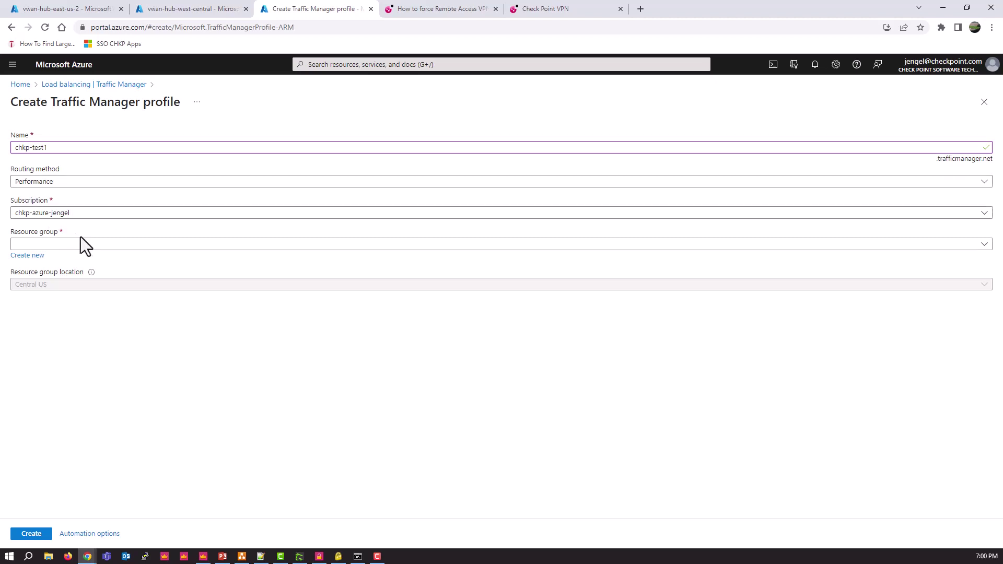
pyautogui.click(63, 246)
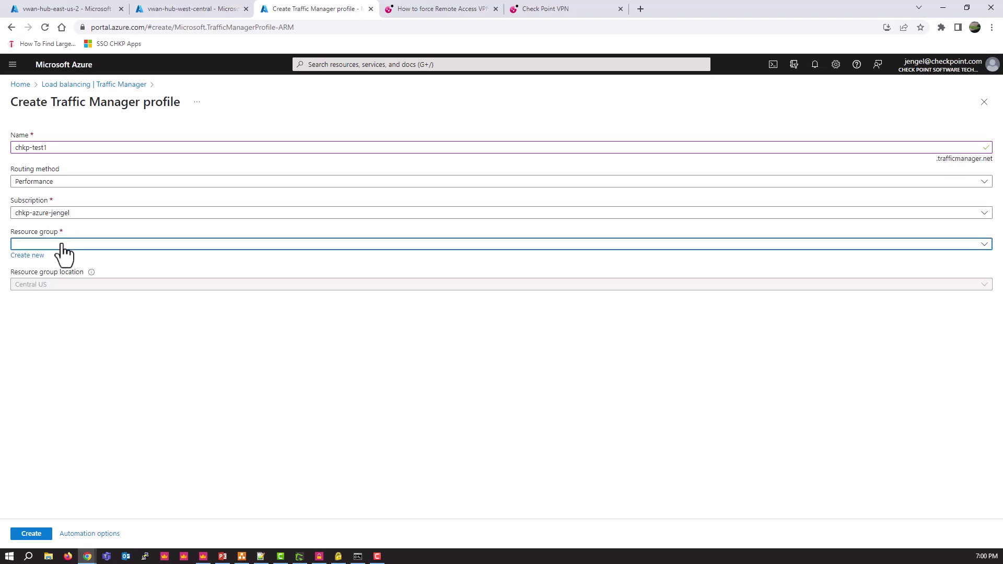
pyautogui.click(32, 349)
pyautogui.click(31, 535)
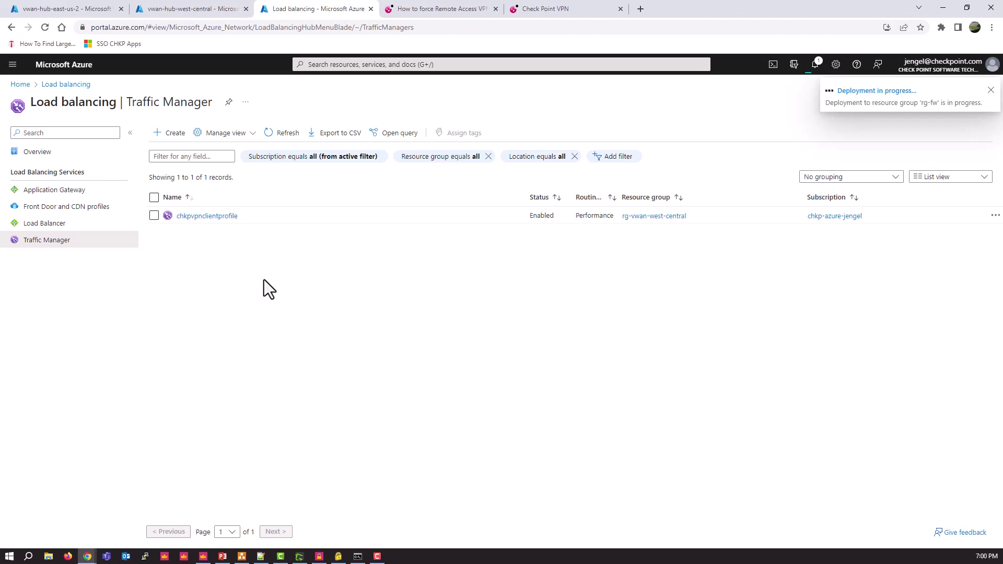
pyautogui.click(284, 137)
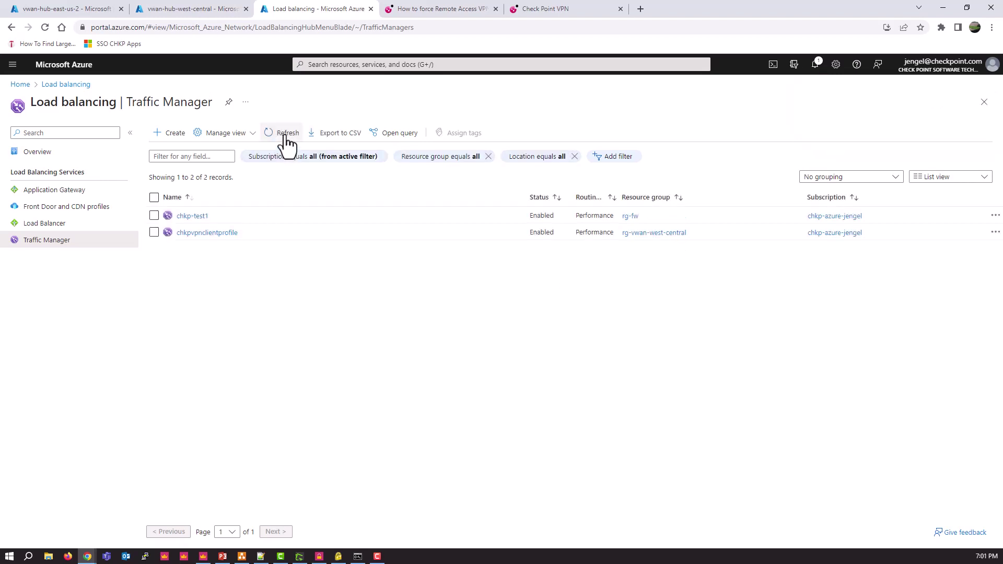
# Step: Switch chkp-test1's endpoint monitoring to TCP on port 443, save, and show its Endpoints list
pyautogui.click(201, 221)
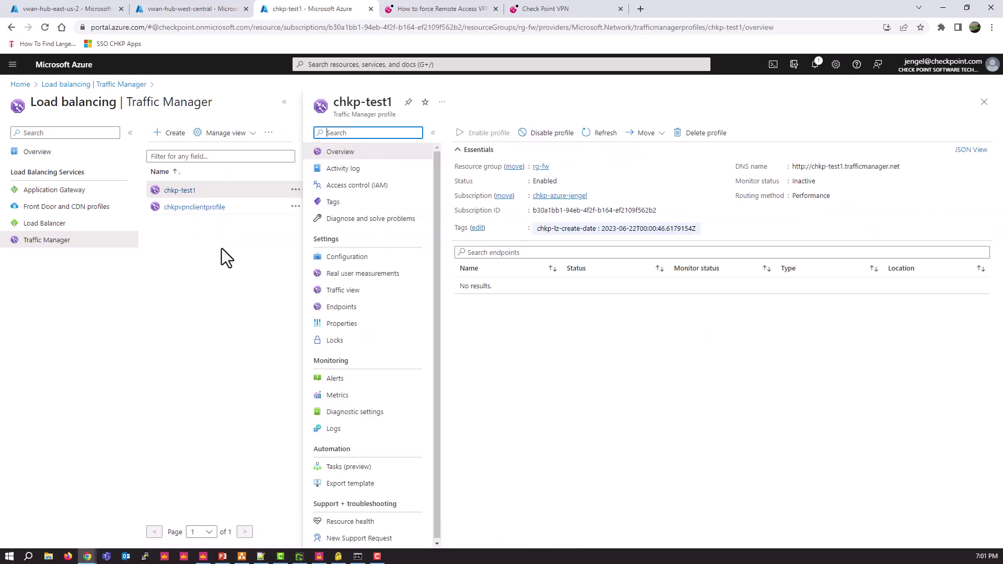
pyautogui.click(344, 261)
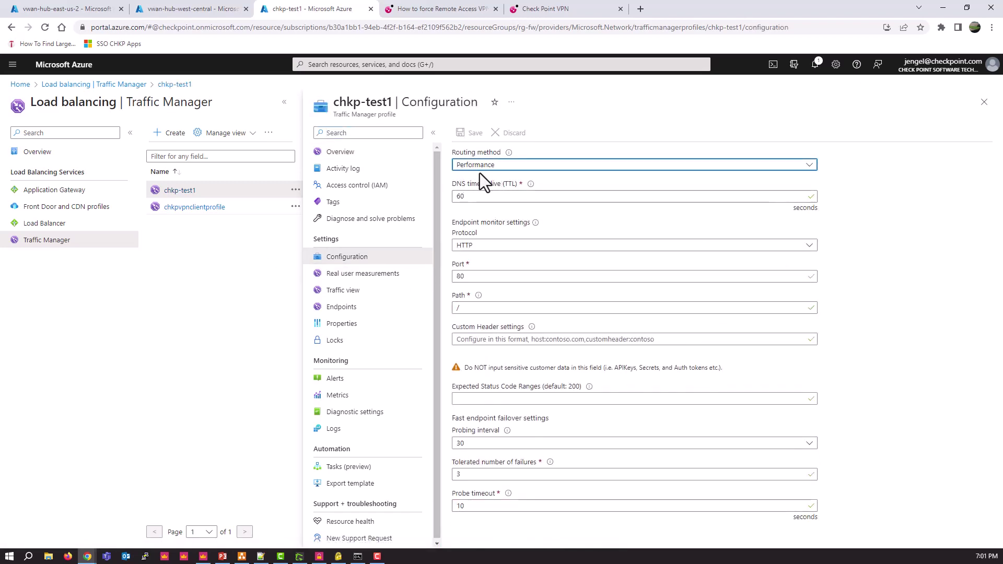
pyautogui.click(482, 246)
pyautogui.click(481, 246)
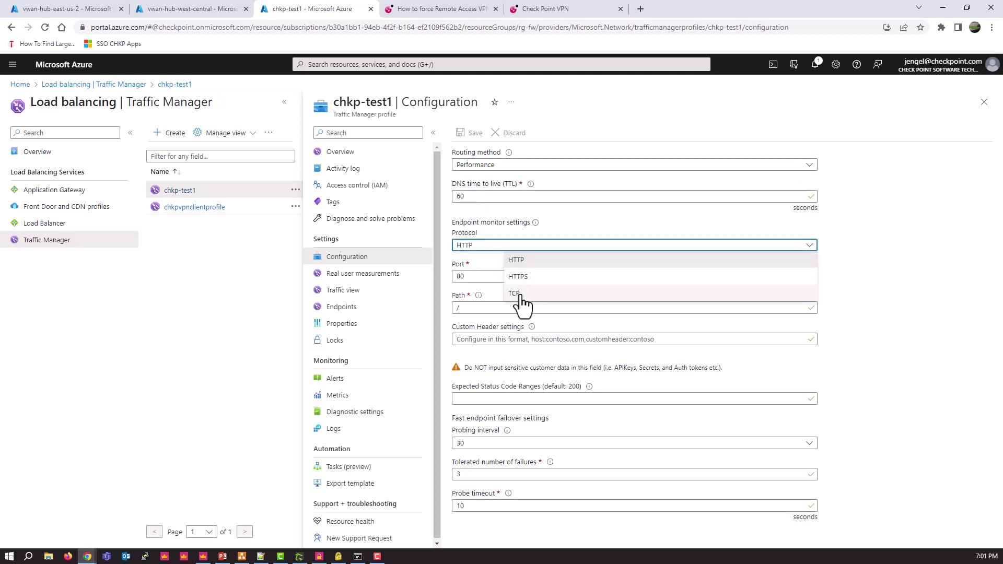
pyautogui.click(517, 291)
pyautogui.doubleClick(469, 276)
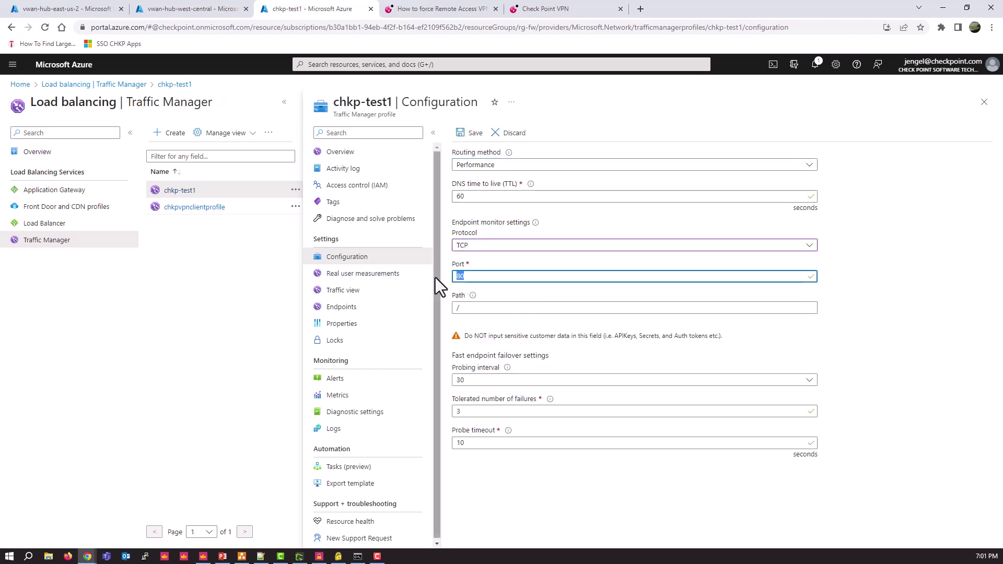
pyautogui.write('443')
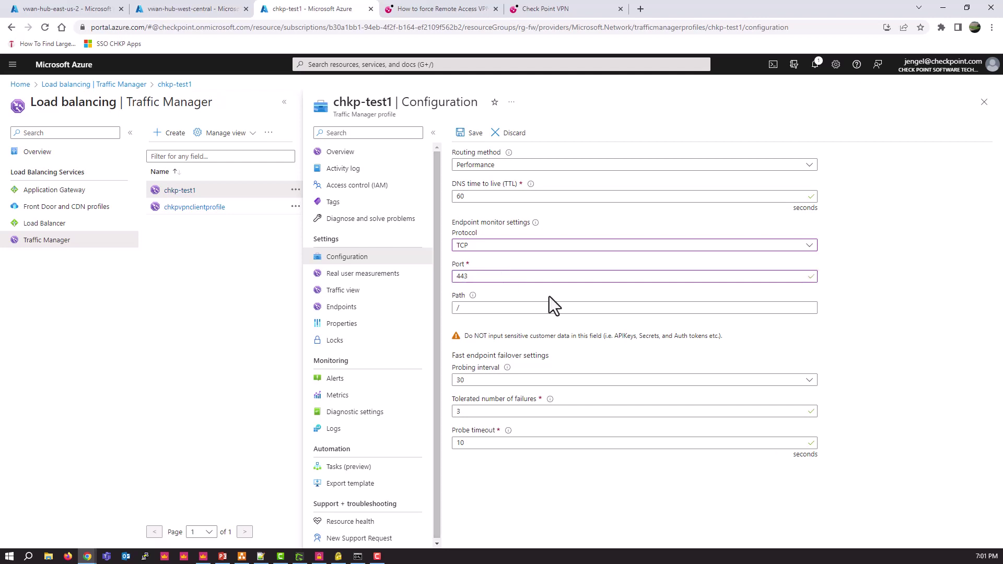
pyautogui.click(476, 137)
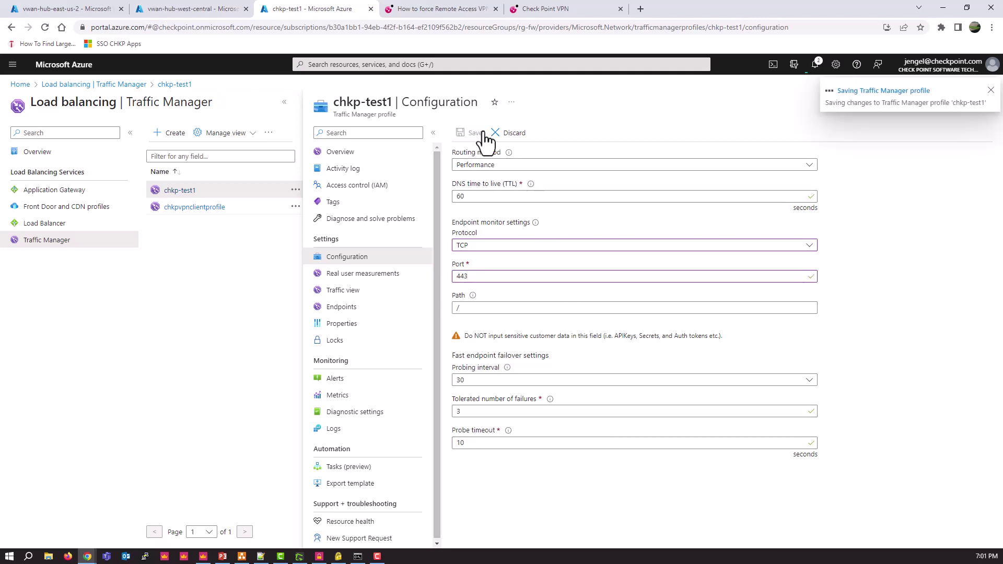
pyautogui.click(360, 305)
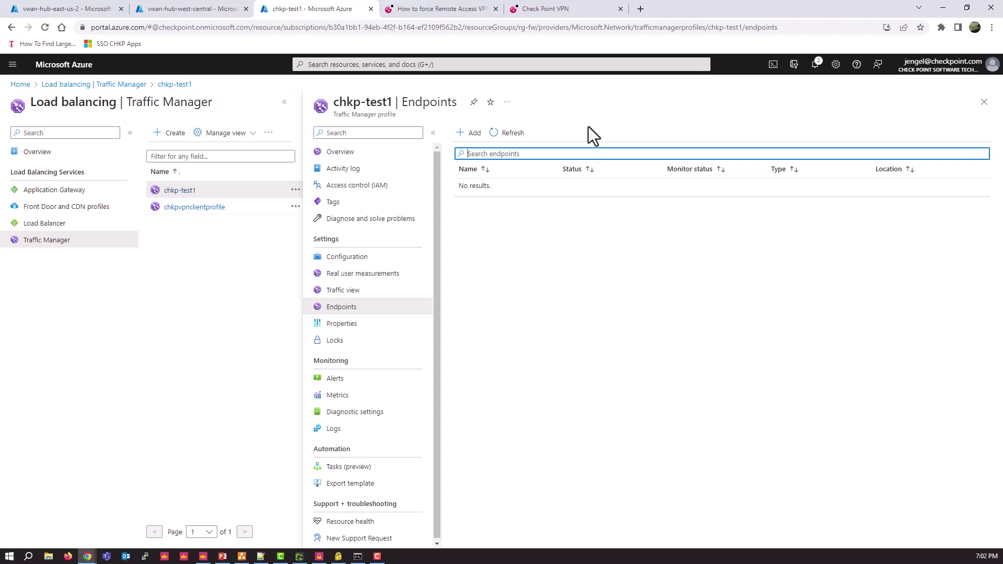
pyautogui.click(475, 142)
pyautogui.click(732, 146)
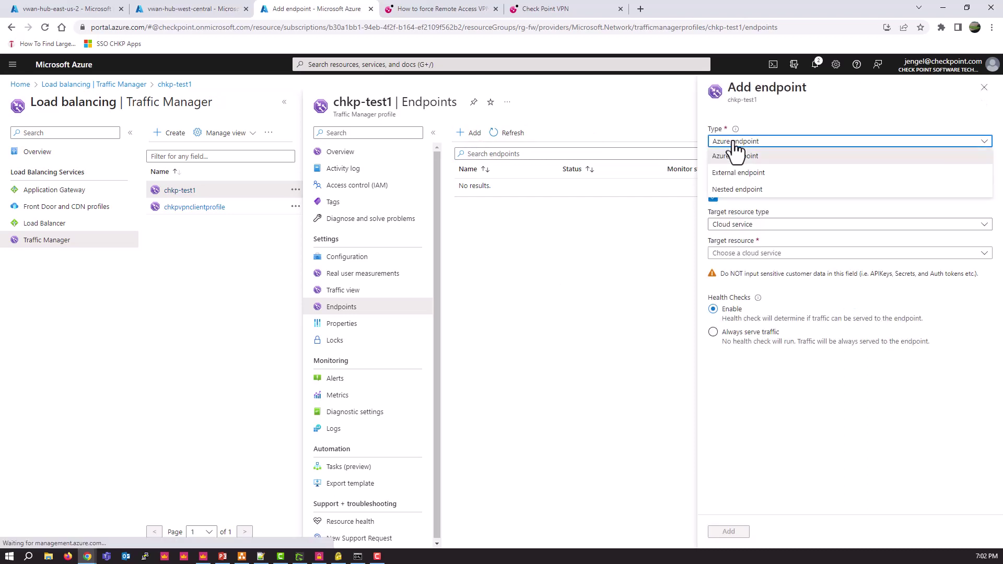
pyautogui.click(740, 173)
pyautogui.click(741, 171)
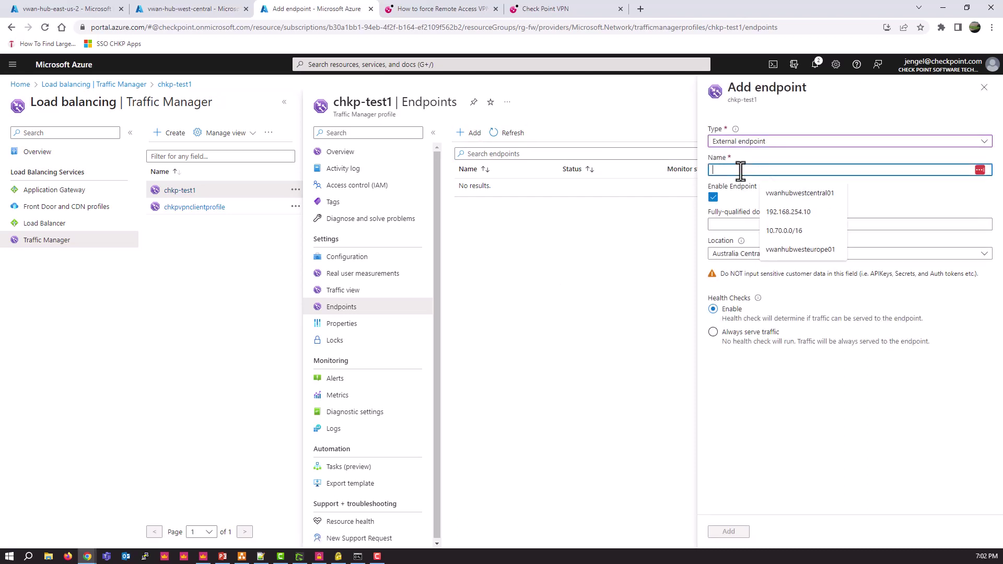
pyautogui.click(673, 223)
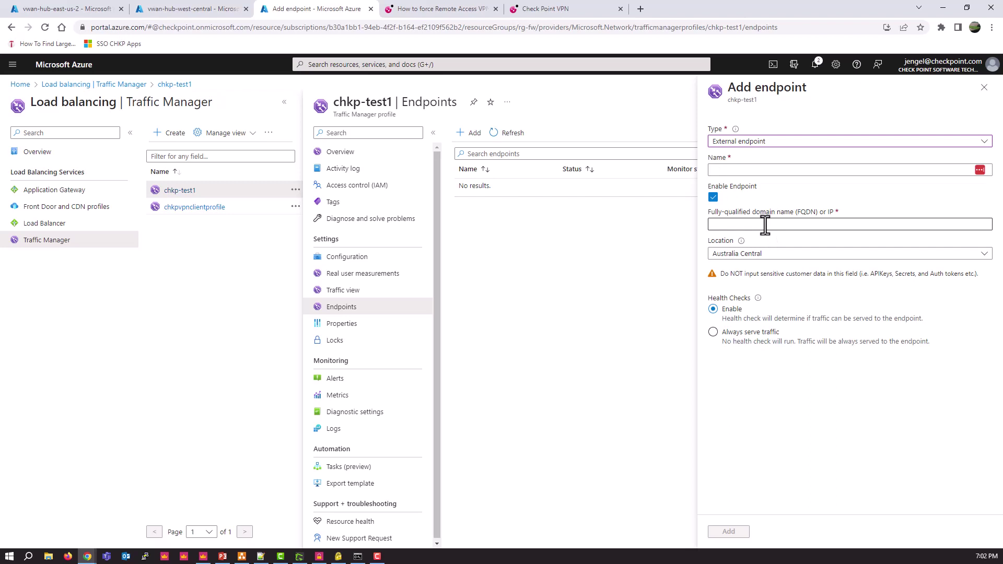
pyautogui.click(766, 255)
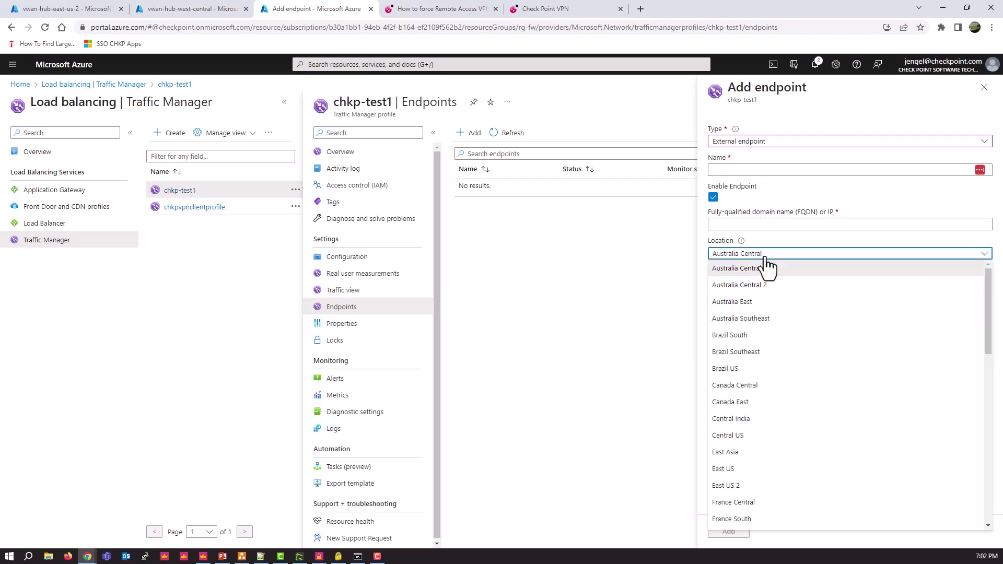
pyautogui.click(745, 485)
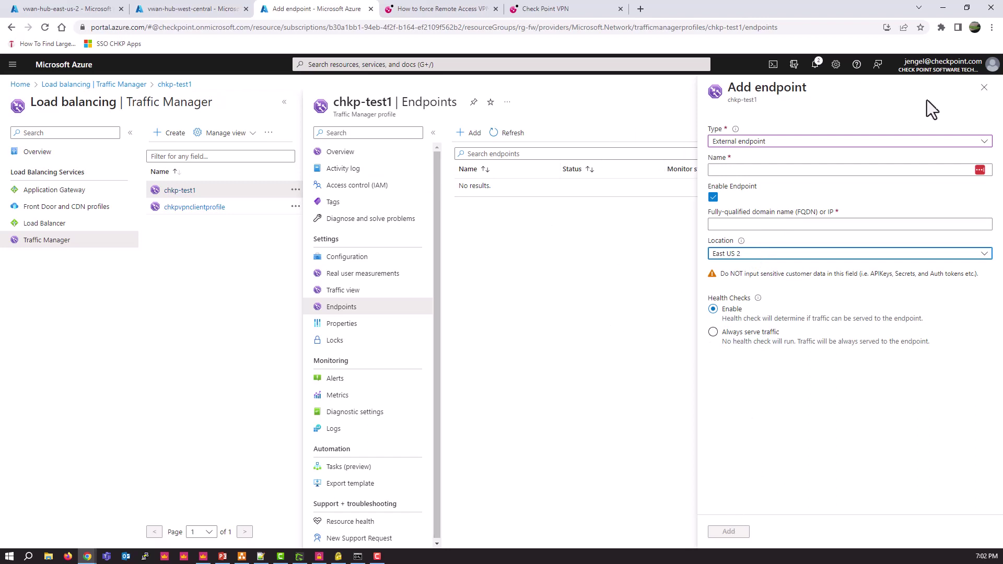
pyautogui.click(983, 89)
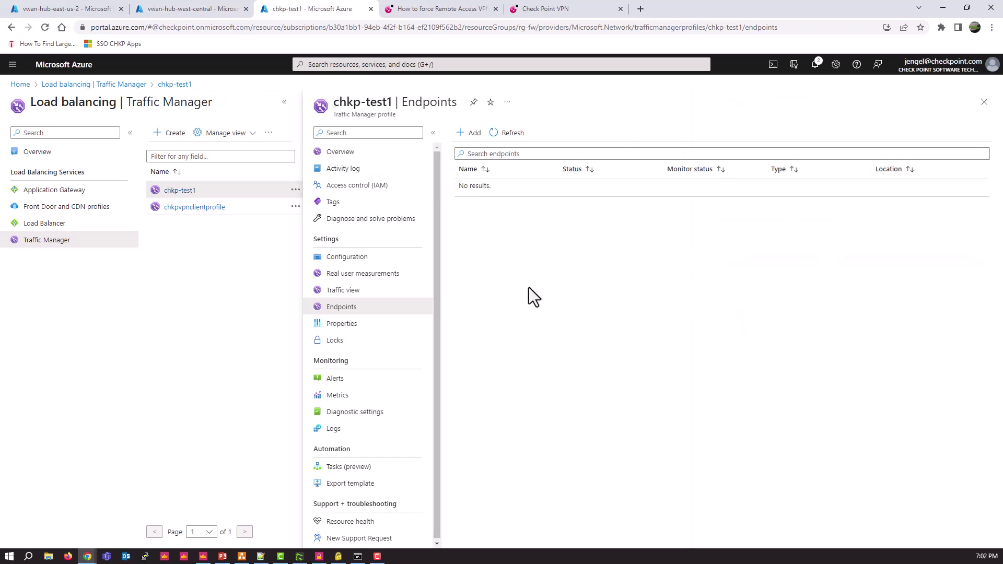
# Step: Review chkpvpnclientprofile's endpoints, noting cpnva-useast2_0's target 20.81.133.164, then bring up Command Prompt
pyautogui.click(192, 210)
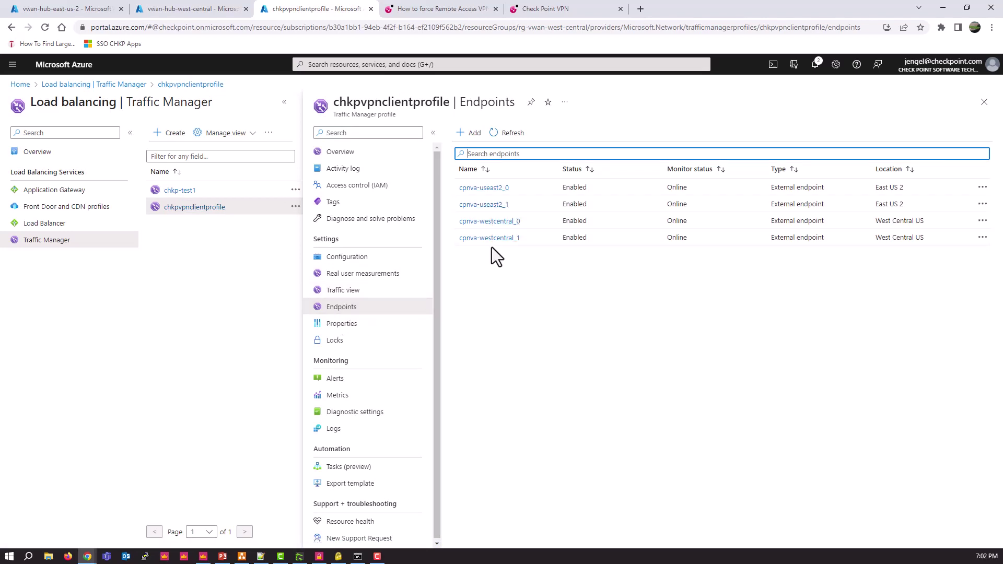
pyautogui.click(486, 188)
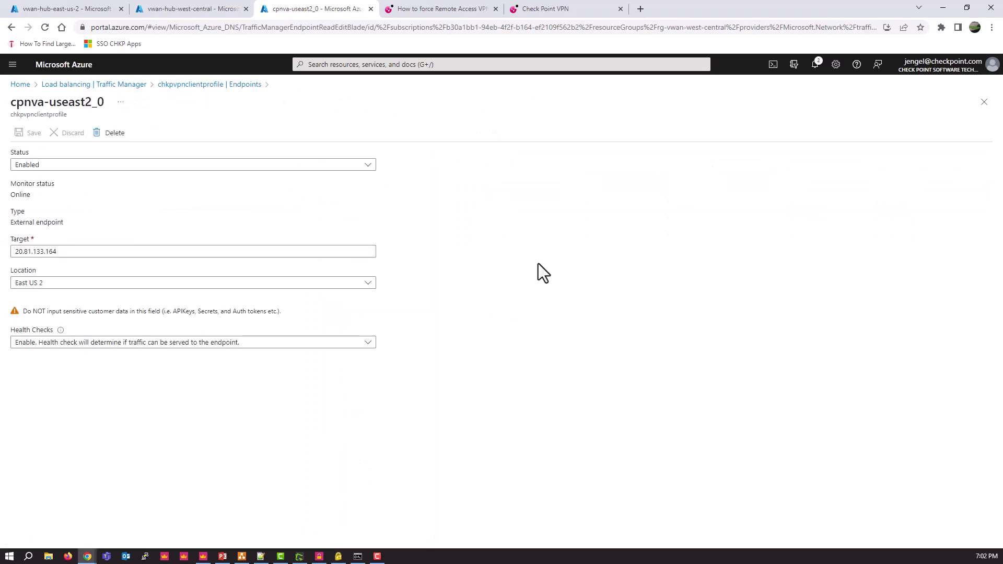
pyautogui.doubleClick(83, 252)
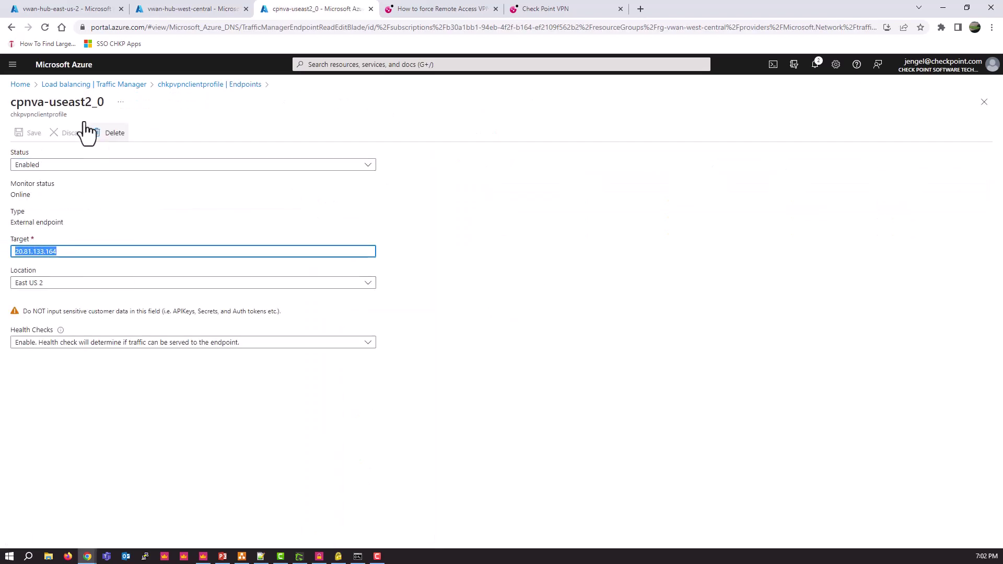
pyautogui.click(11, 27)
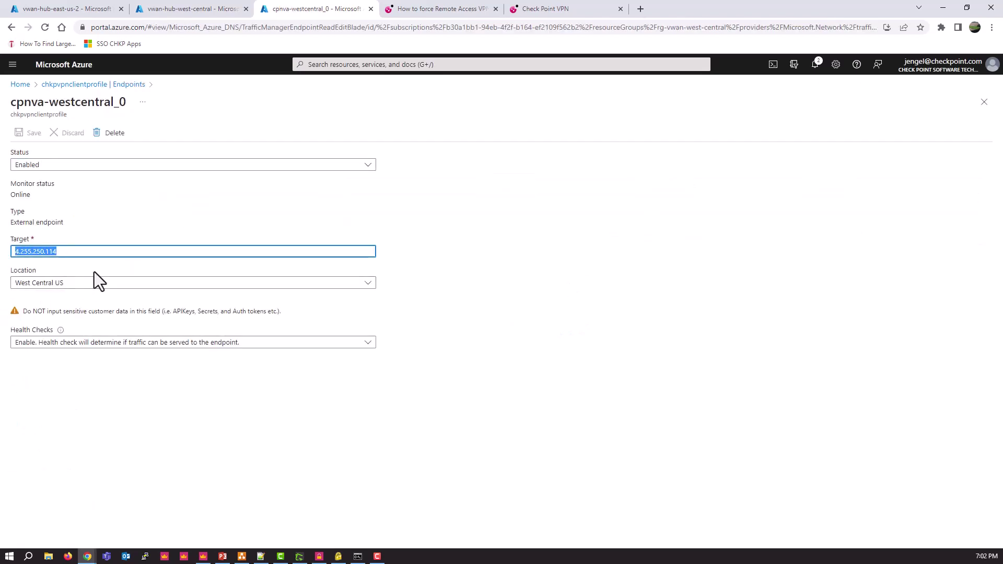
pyautogui.click(81, 84)
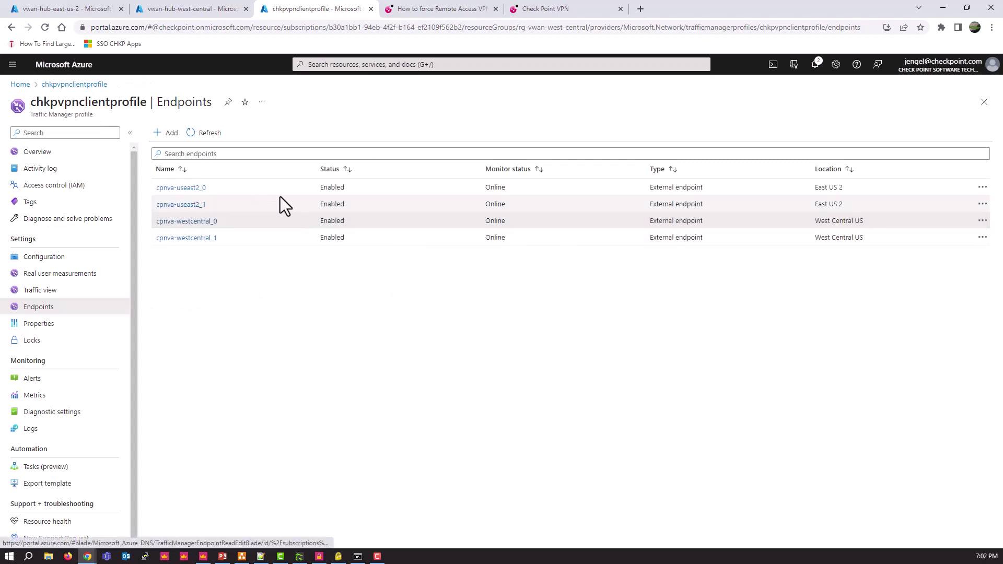
pyautogui.click(358, 557)
# Step: Start an interactive nslookup session in Command Prompt
pyautogui.click(365, 240)
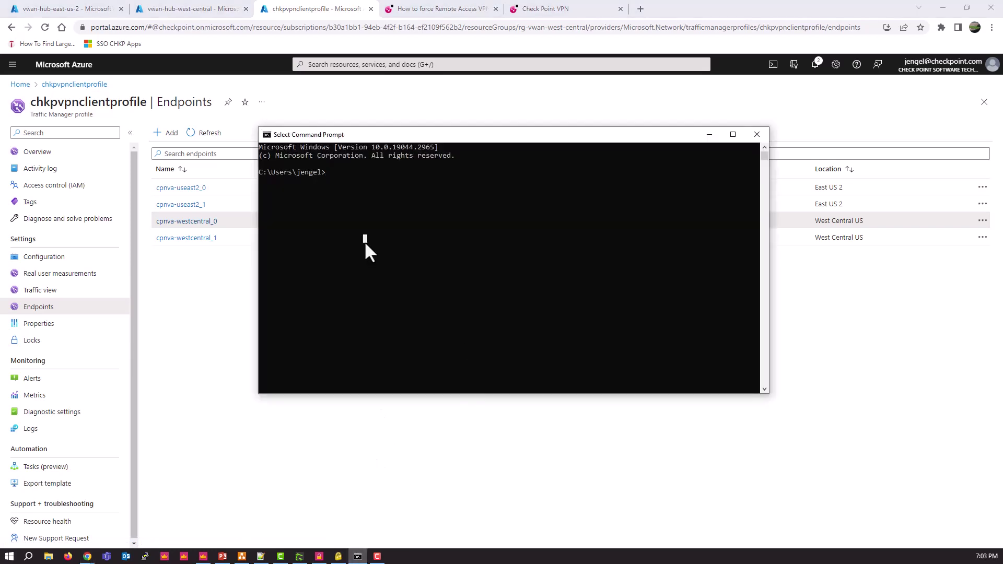
pyautogui.press('Escape')
pyautogui.write('nslookup')
pyautogui.press('Return')
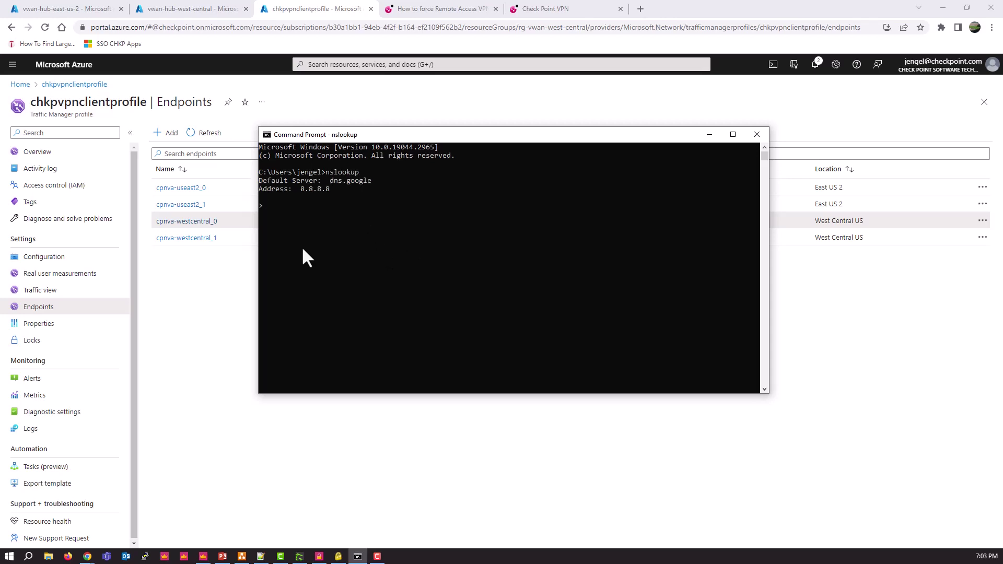
# Step: Copy the profile's DNS name and confirm chkpvpnclientprofile.trafficmanager.net resolves to 20.81.133.164
pyautogui.click(183, 286)
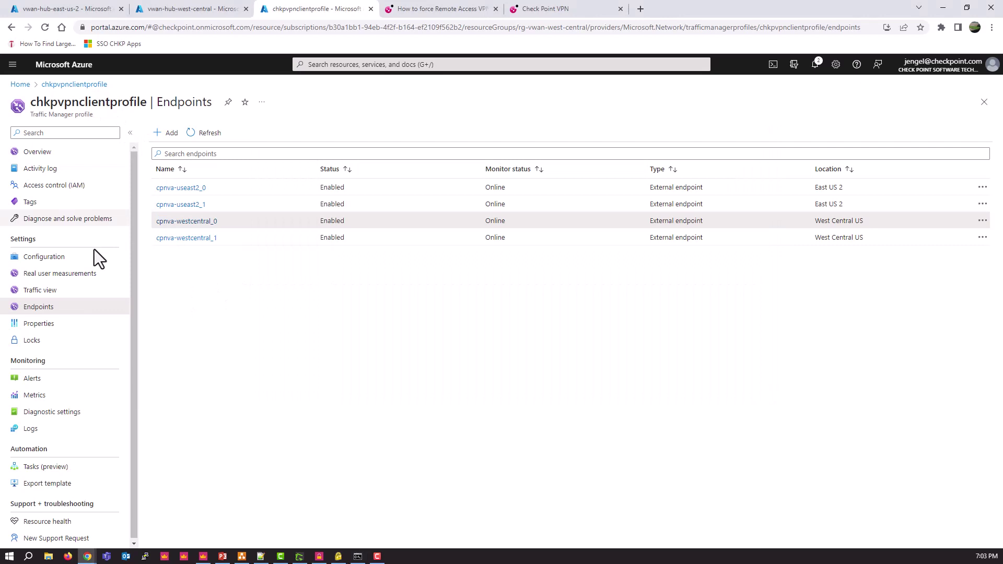
pyautogui.click(22, 262)
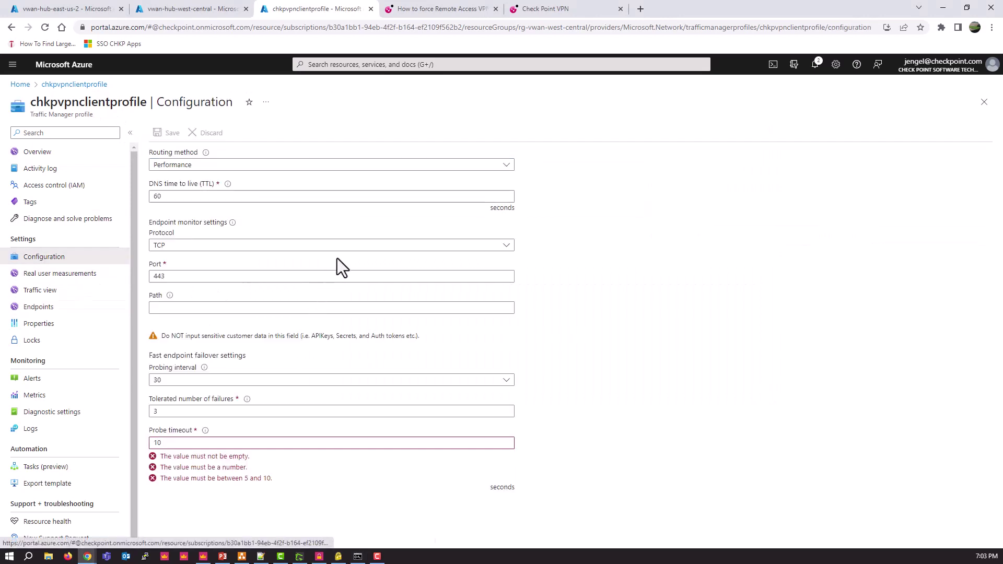
pyautogui.click(45, 156)
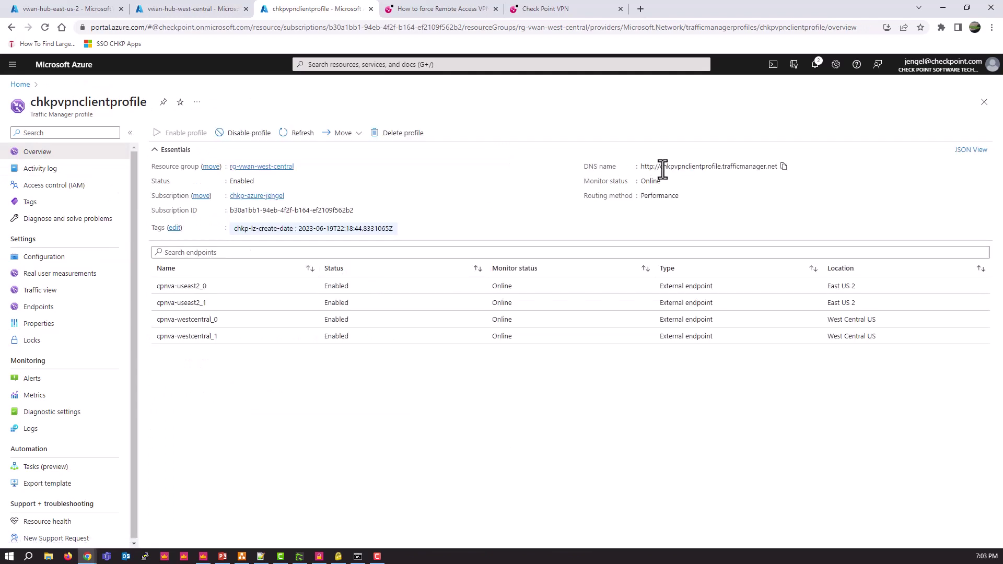
pyautogui.moveTo(660, 167); pyautogui.dragTo(725, 167)
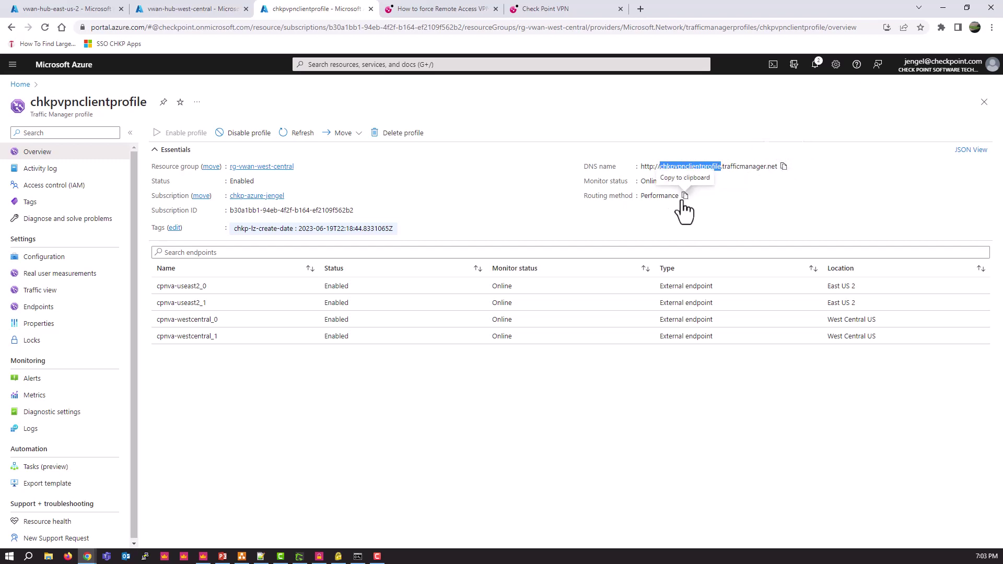
pyautogui.hotkey('alt', 'Tab')
pyautogui.write('http://chkpvpnclientprofile.trafficmanager.net')
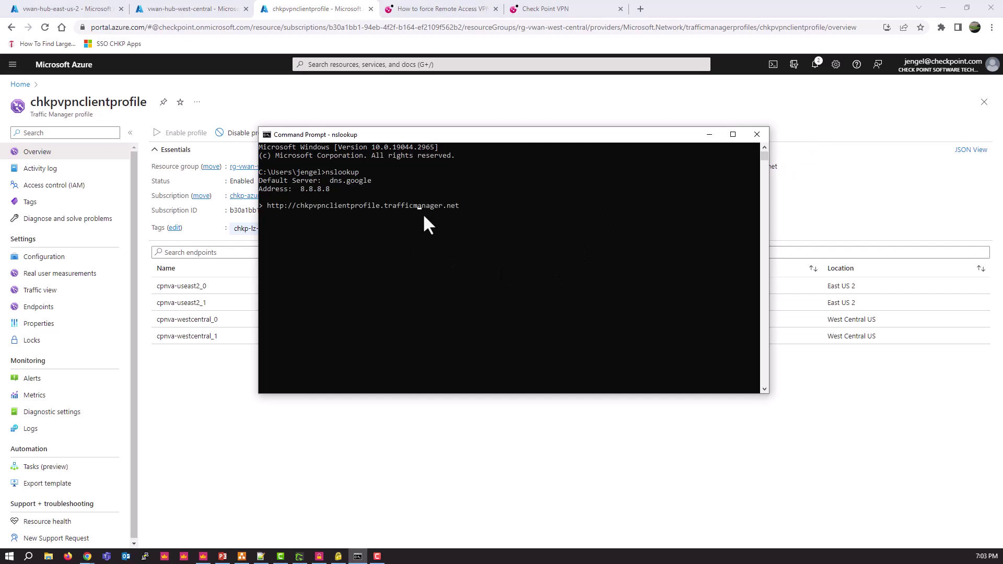
pyautogui.press('Left')
pyautogui.press('Left')
pyautogui.press('Left')
pyautogui.press('BackSpace')
pyautogui.press('BackSpace')
pyautogui.press('BackSpace')
pyautogui.press('BackSpace')
pyautogui.press('BackSpace')
pyautogui.press('BackSpace')
pyautogui.press('BackSpace')
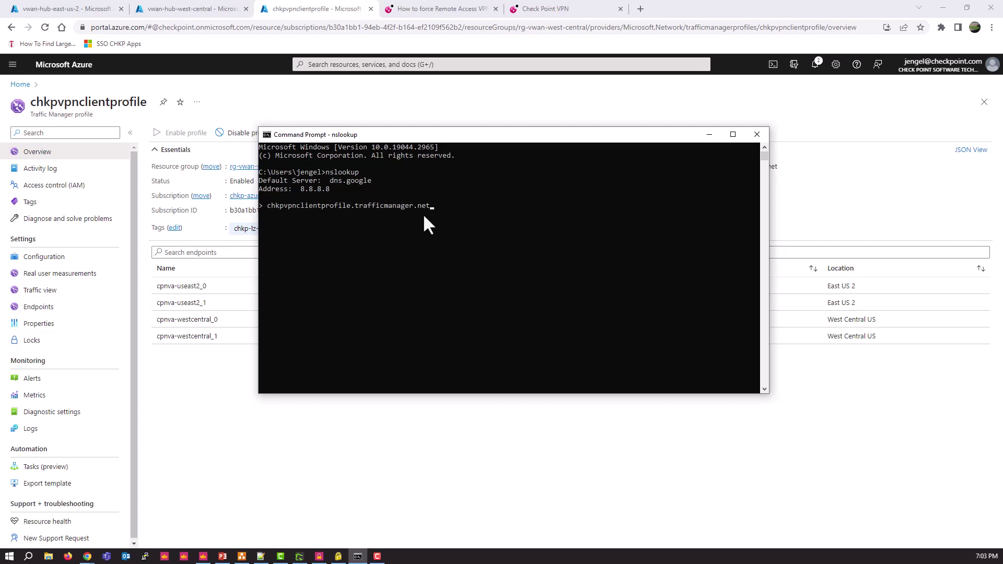
pyautogui.press('Return')
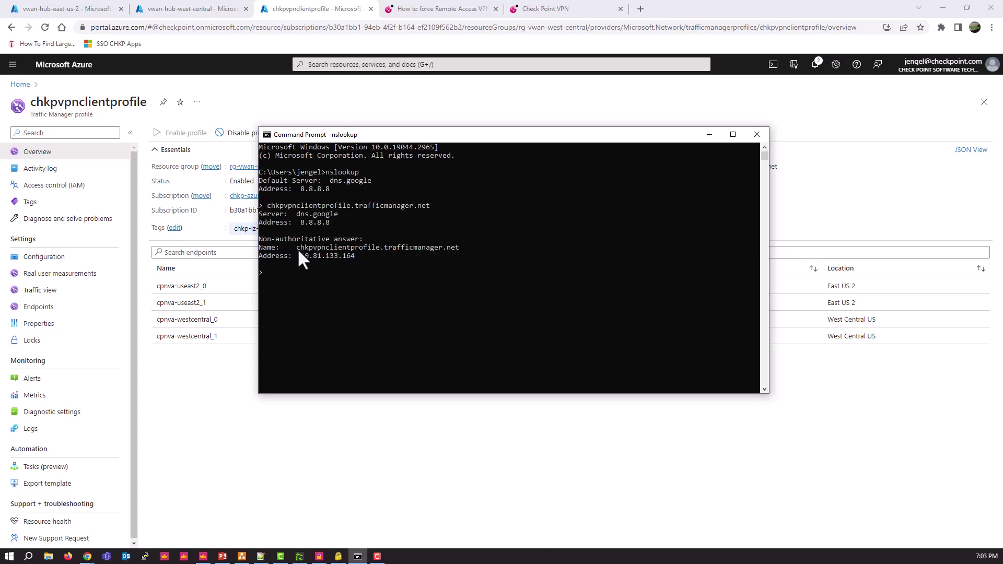
pyautogui.click(338, 557)
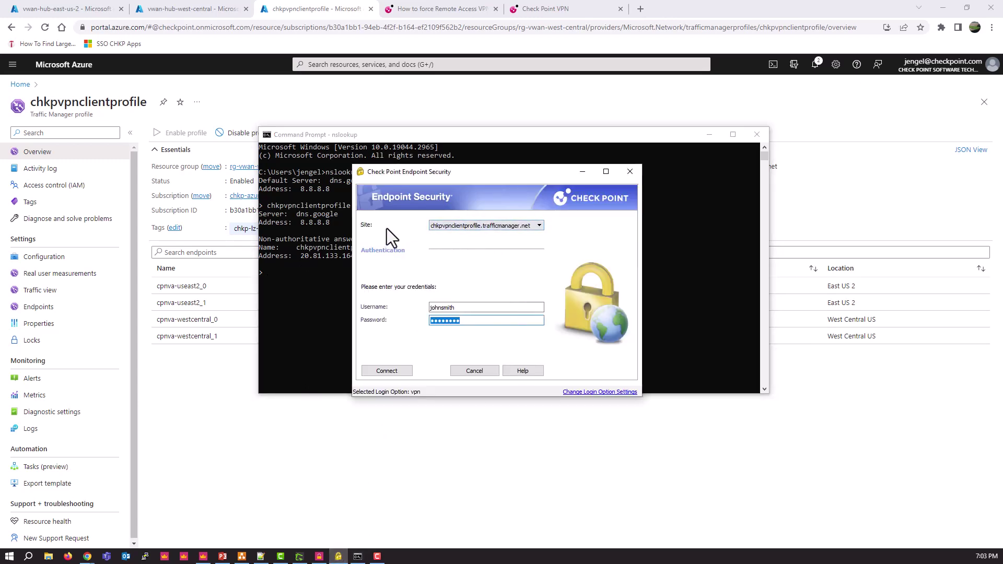
pyautogui.click(488, 227)
pyautogui.click(465, 248)
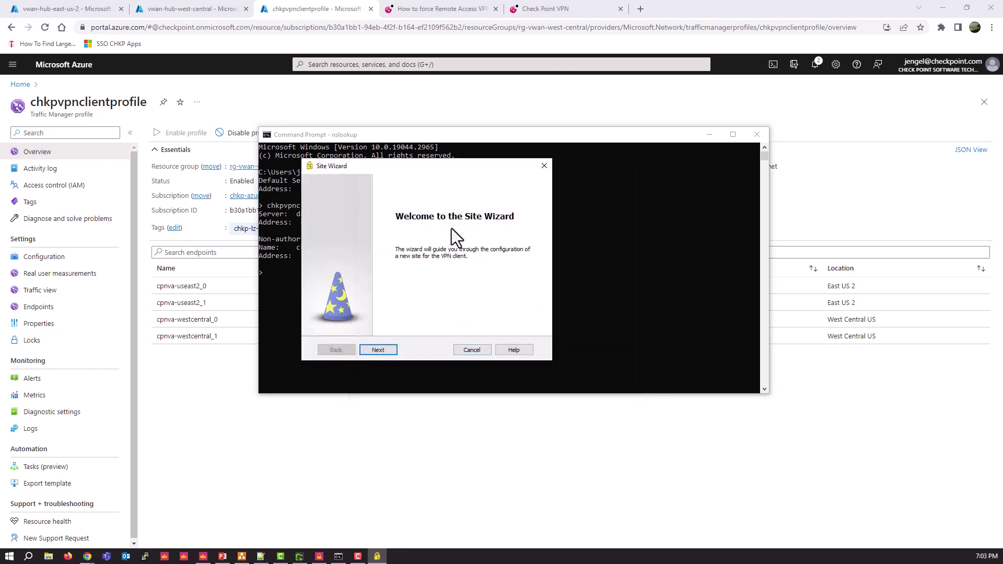
pyautogui.click(378, 349)
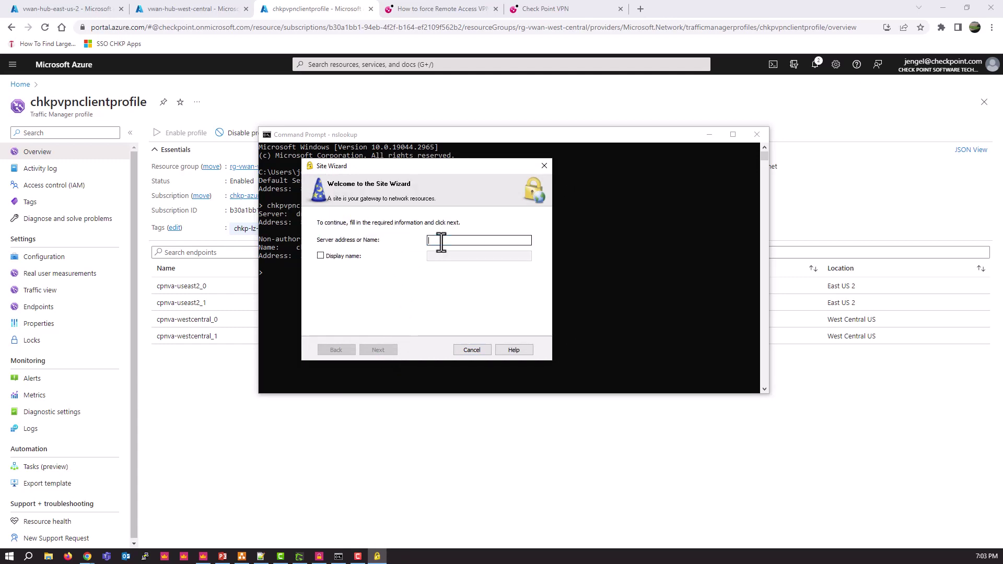
pyautogui.write('http://chkpvpnclientprofile.trafficmanager.net')
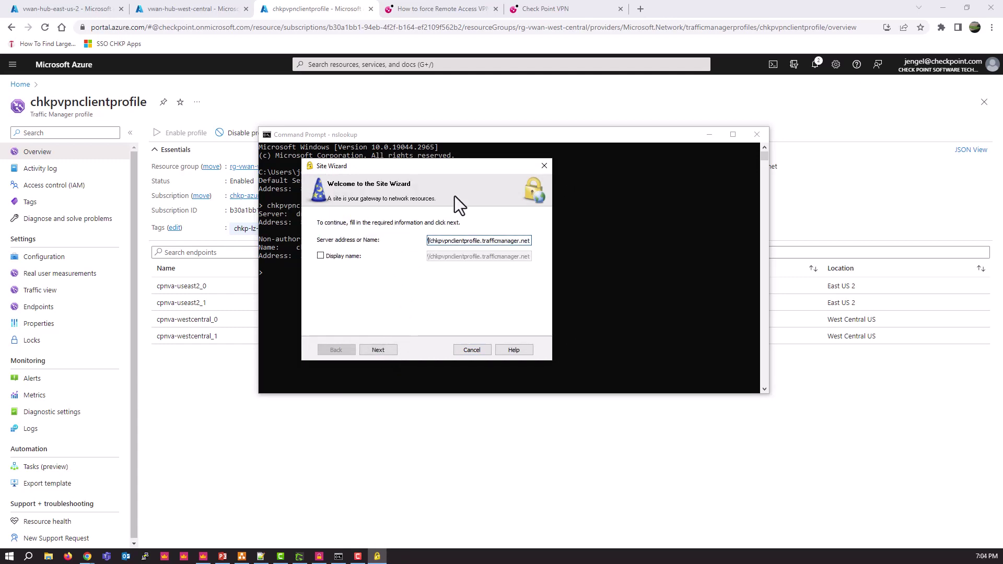
pyautogui.press('BackSpace')
pyautogui.press('BackSpace')
pyautogui.press('BackSpace')
pyautogui.press('BackSpace')
pyautogui.press('BackSpace')
pyautogui.press('BackSpace')
# Step: Cancel the new-site wizard and return to the nslookup console
pyautogui.click(471, 350)
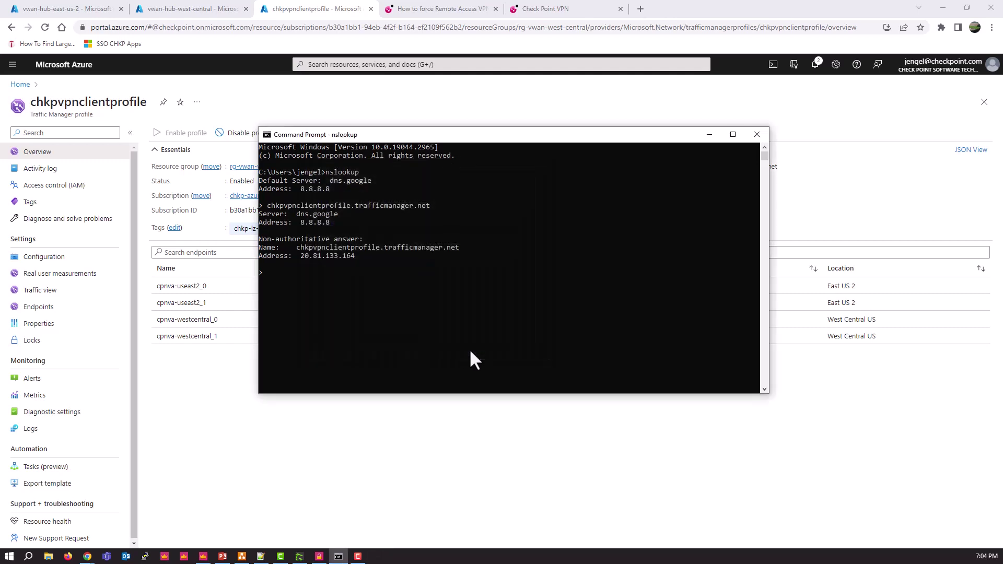
pyautogui.click(331, 279)
pyautogui.click(278, 273)
pyautogui.click(272, 273)
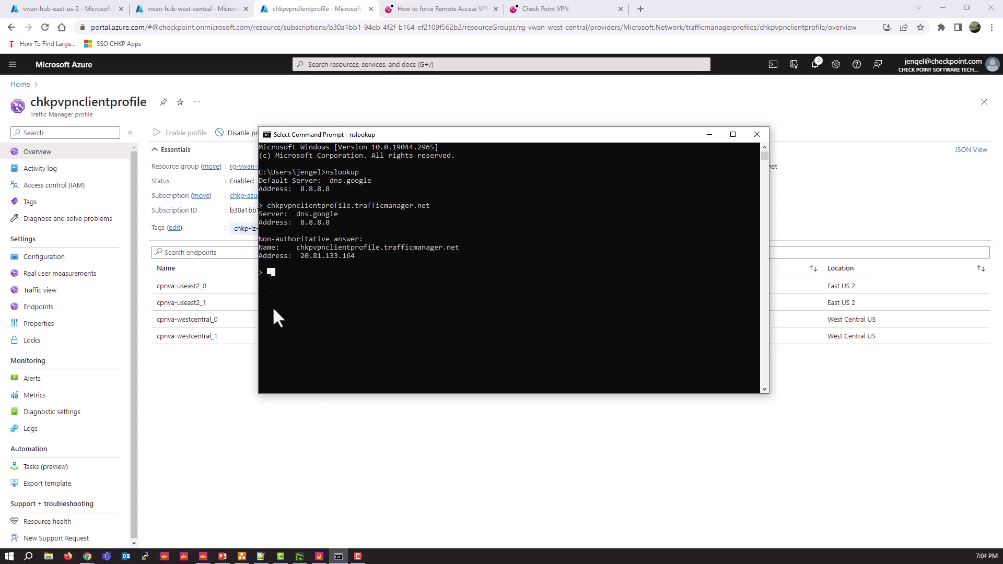
# Step: Connect the VPN to chkpvpnclientprofile.trafficmanager.net, landing on gateway 20.81.133.164
pyautogui.click(319, 556)
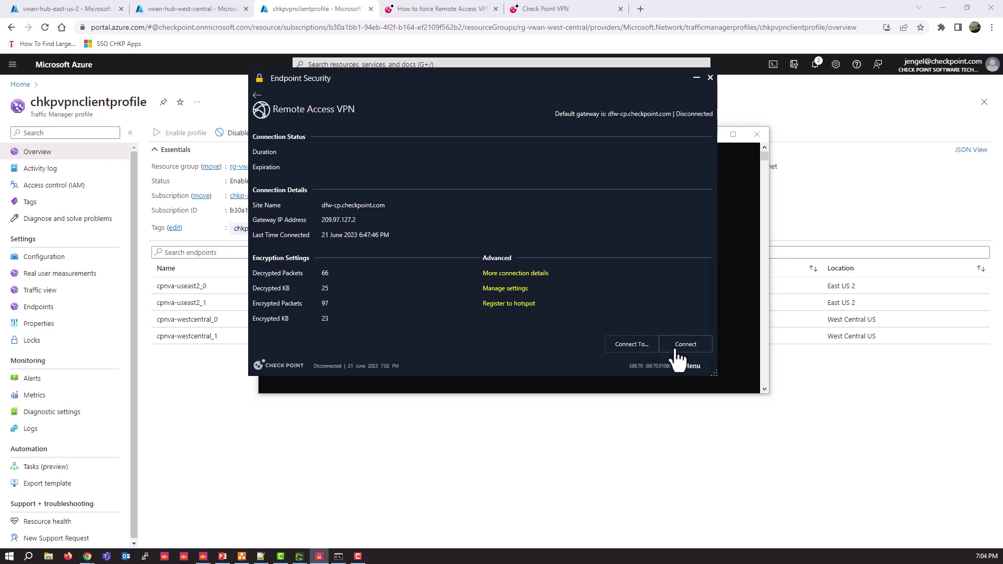
pyautogui.click(641, 347)
pyautogui.click(467, 225)
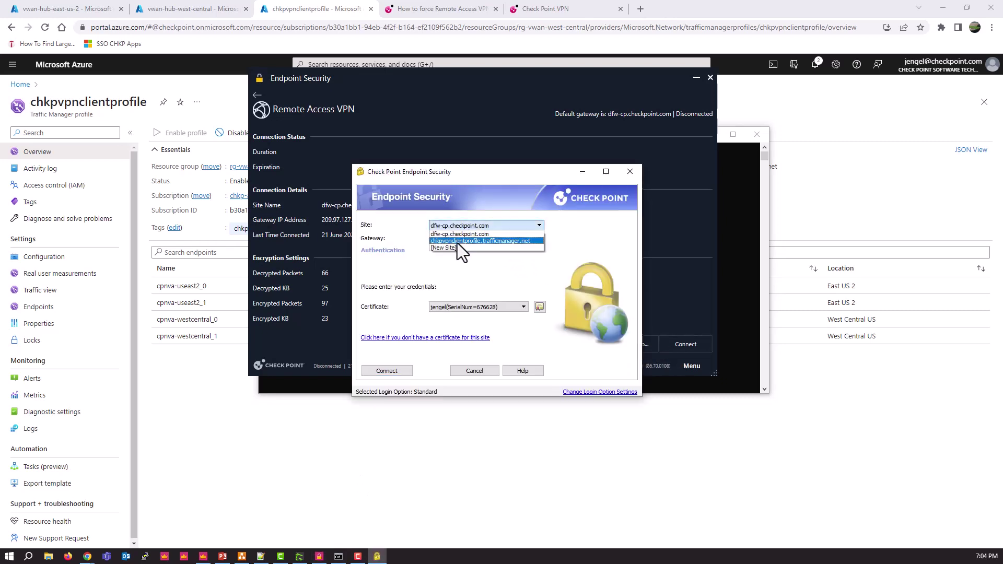
pyautogui.click(457, 243)
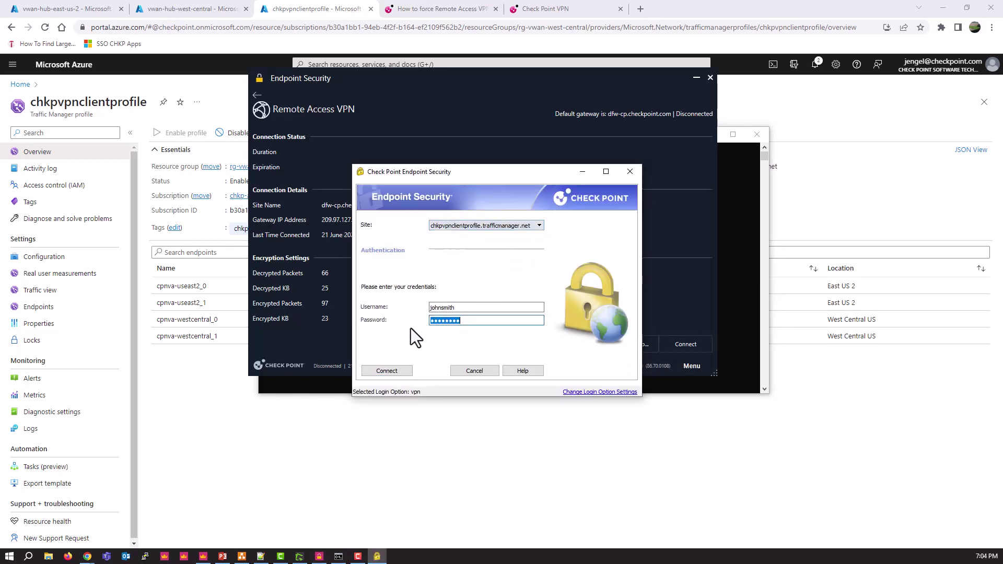
pyautogui.click(391, 372)
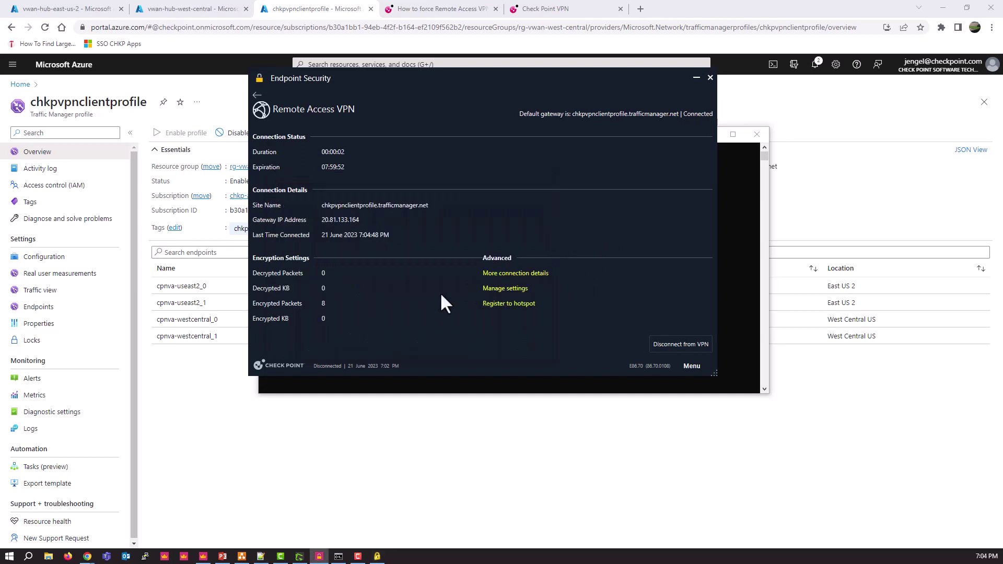
pyautogui.moveTo(345, 221); pyautogui.dragTo(323, 227)
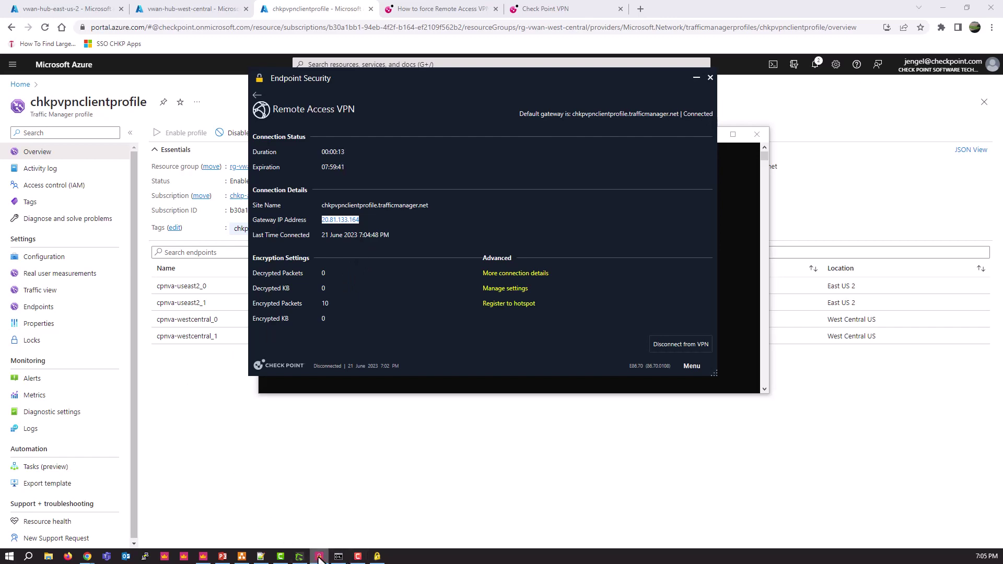
# Step: Show SmartConsole's Gateways & Servers list with cpnva-useast2-0 at 20.81.133.164, then return to Azure
pyautogui.click(204, 556)
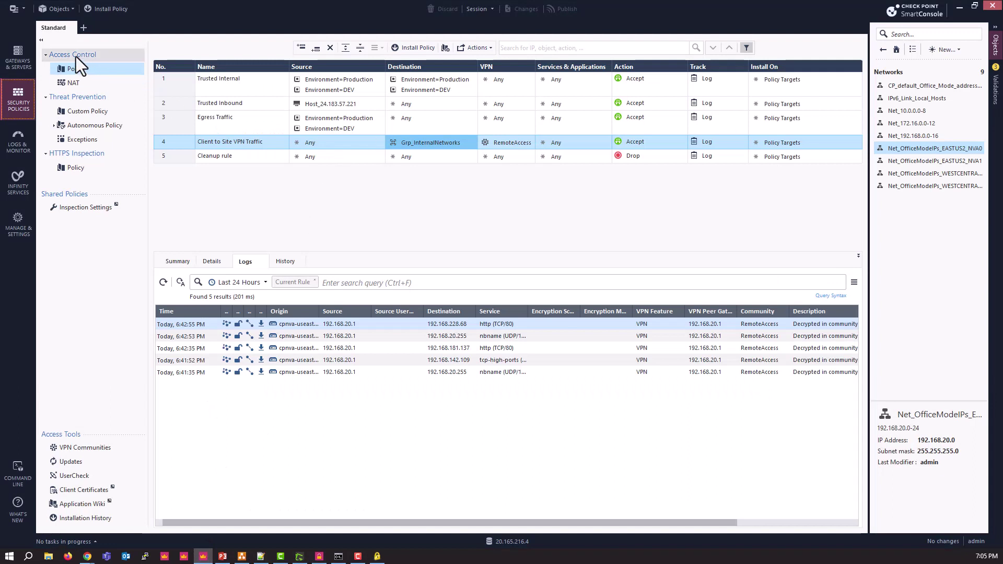
pyautogui.click(21, 60)
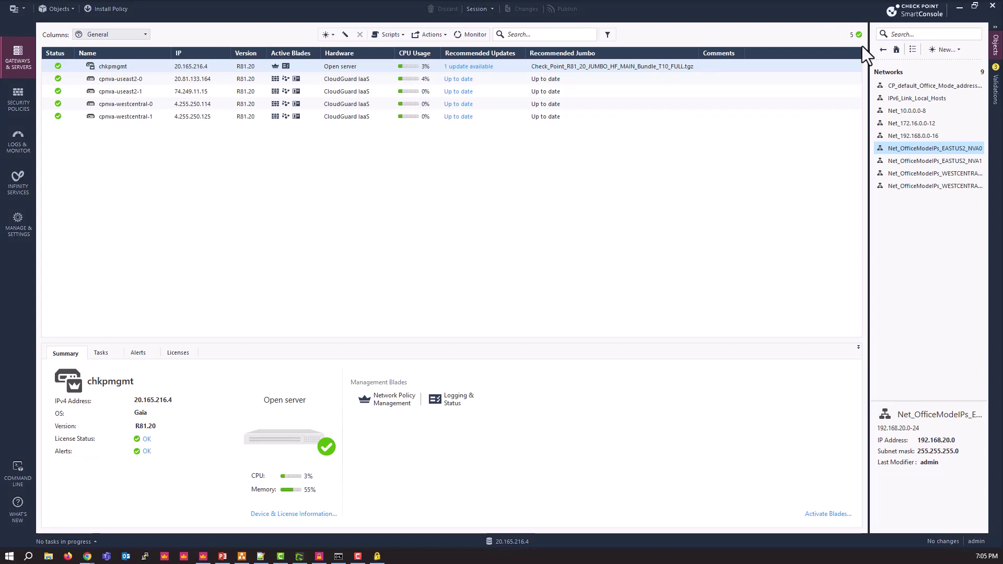
pyautogui.hotkey('alt', 'Tab')
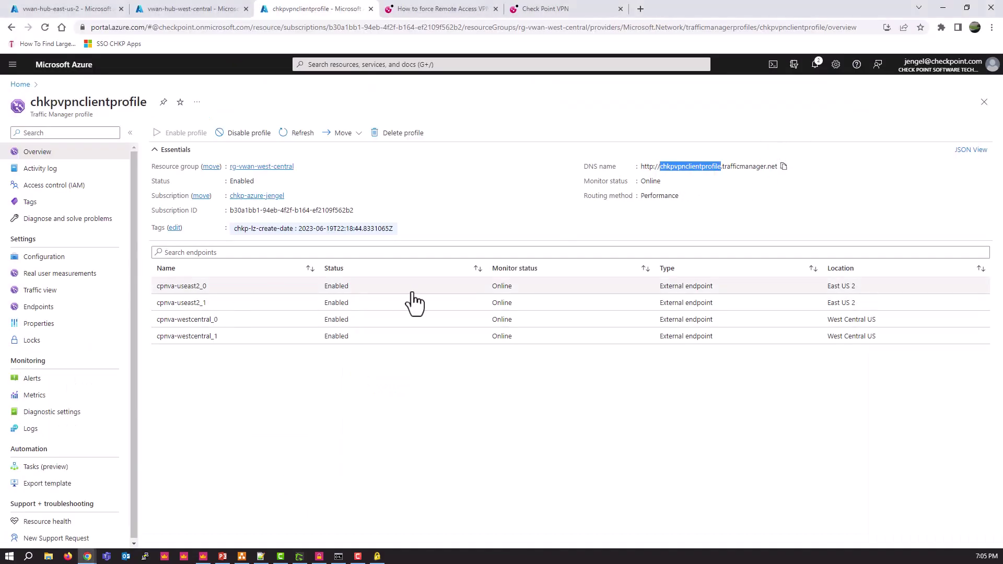
# Step: Check cpnva-useast2_0's target 20.81.133.164 and set that endpoint to Disabled
pyautogui.click(191, 288)
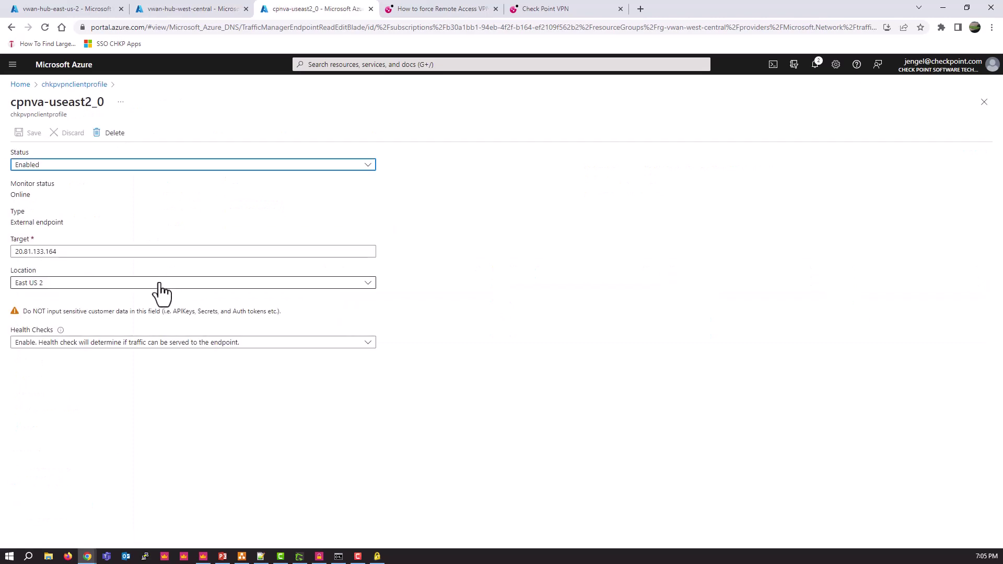
pyautogui.doubleClick(72, 251)
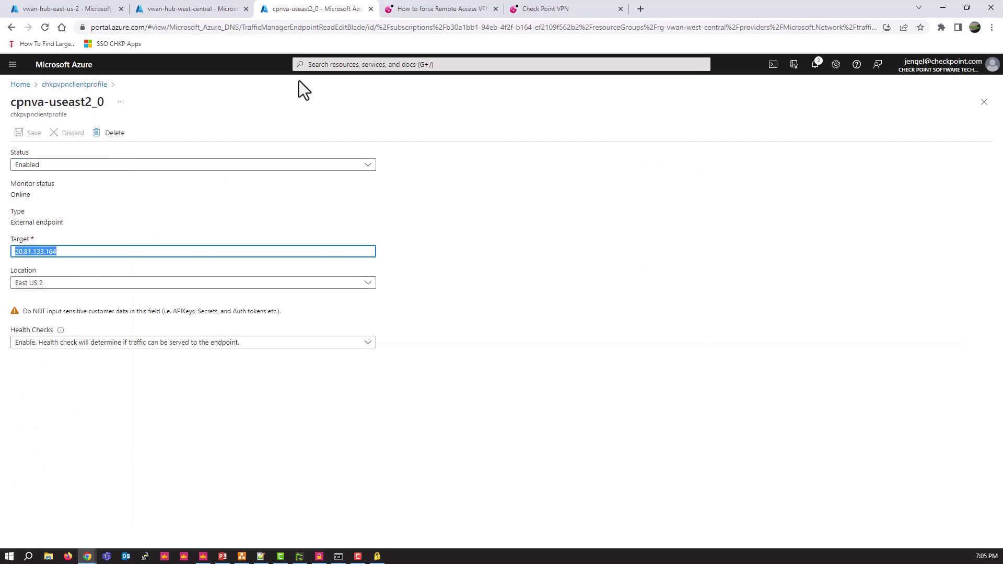
pyautogui.click(76, 84)
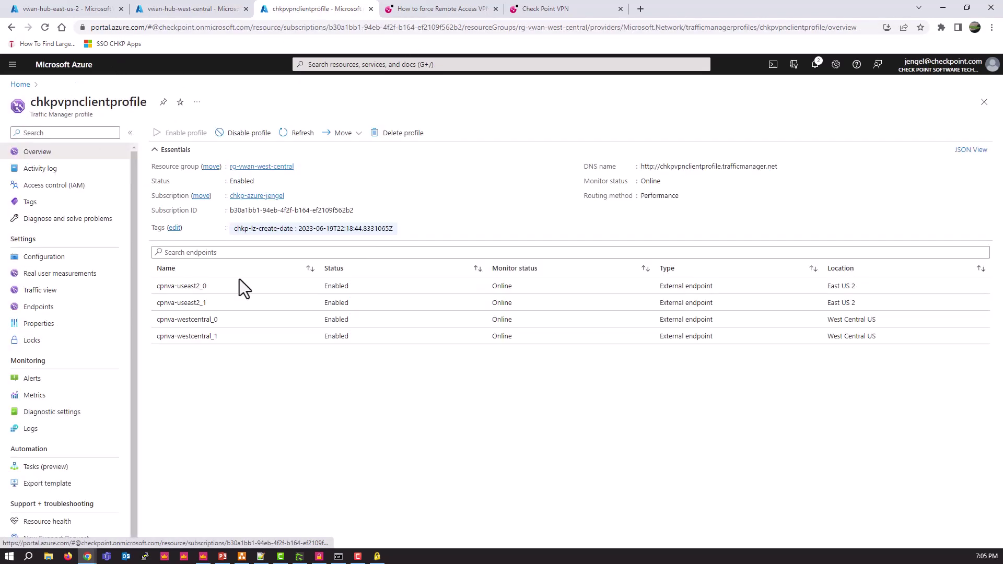
pyautogui.click(194, 287)
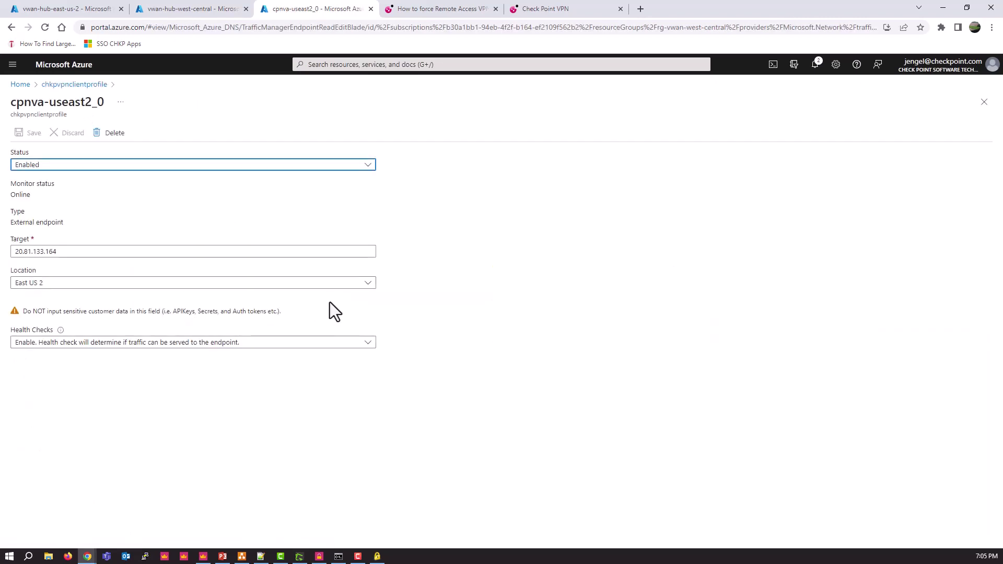
pyautogui.click(81, 167)
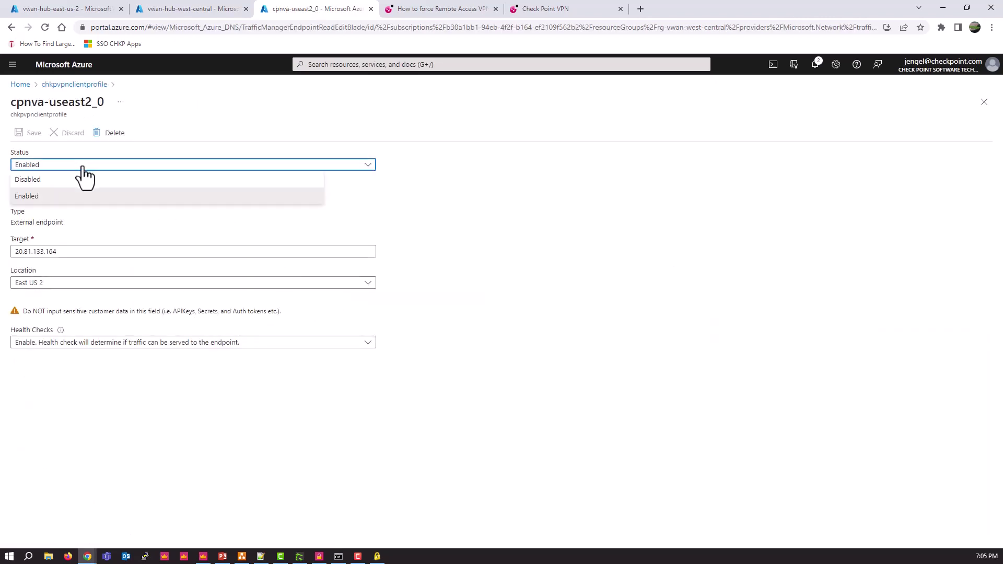
pyautogui.click(30, 193)
pyautogui.click(31, 136)
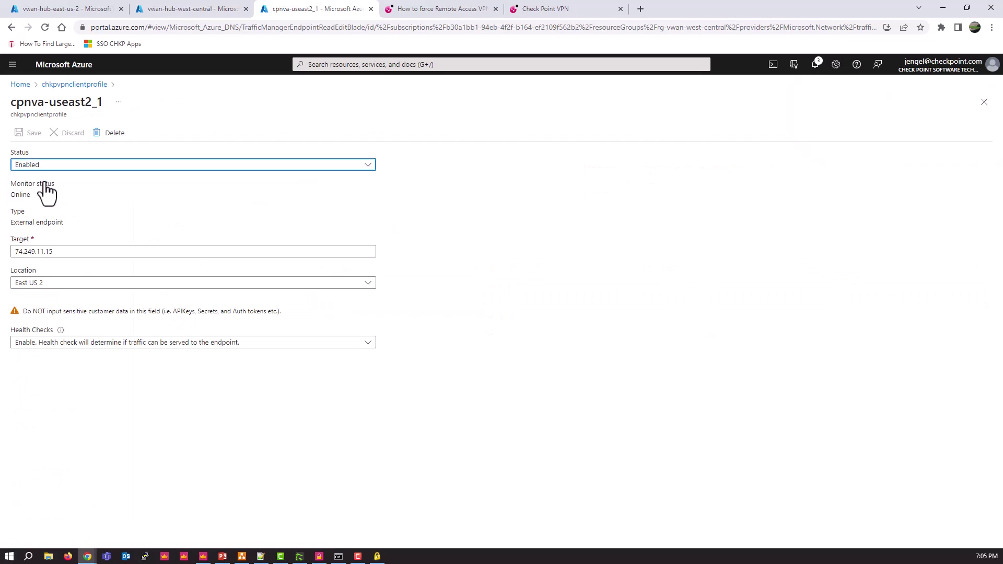
# Step: Disable cpnva-useast2_1 as well and refresh the profile's endpoint statuses
pyautogui.click(31, 134)
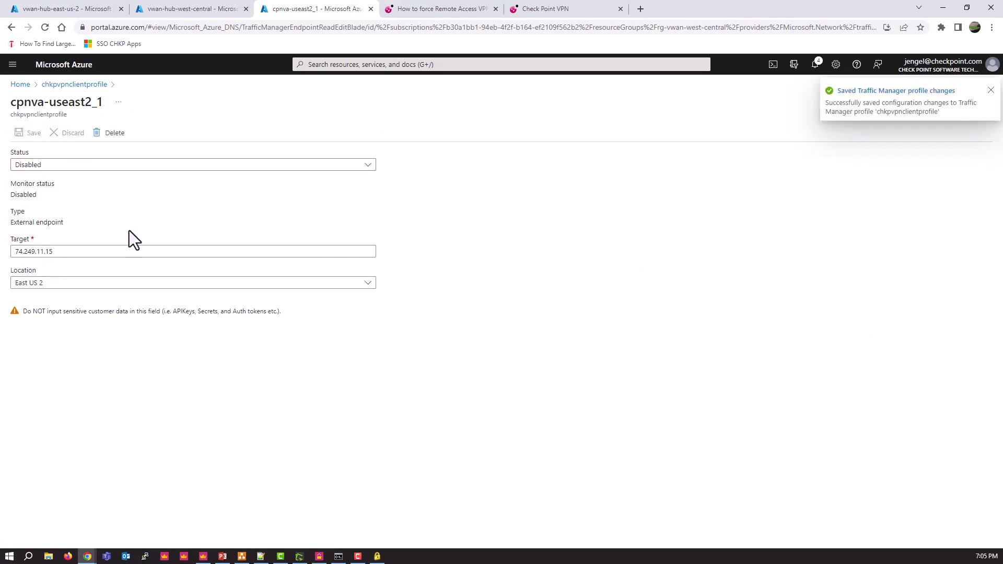
pyautogui.click(83, 85)
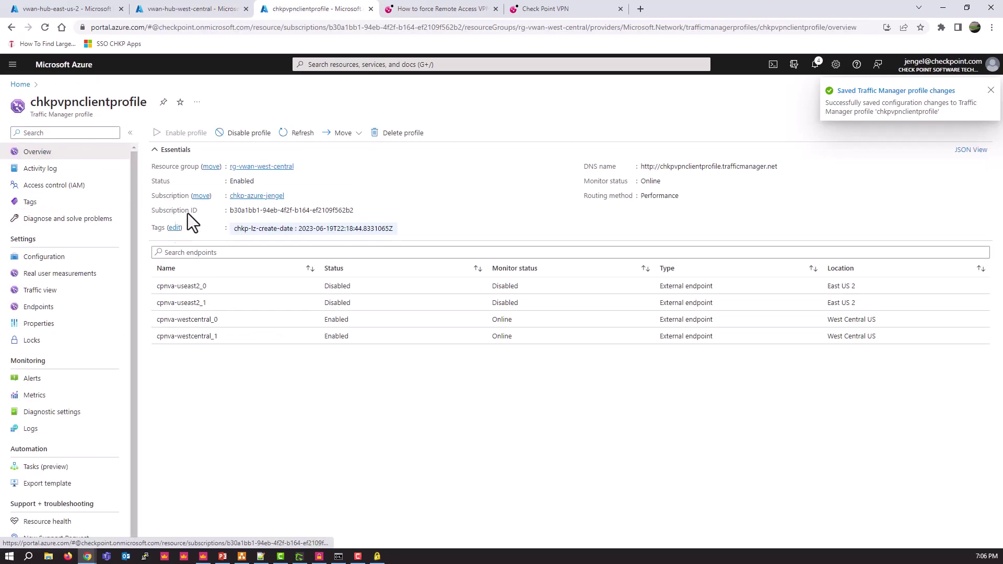
pyautogui.click(293, 134)
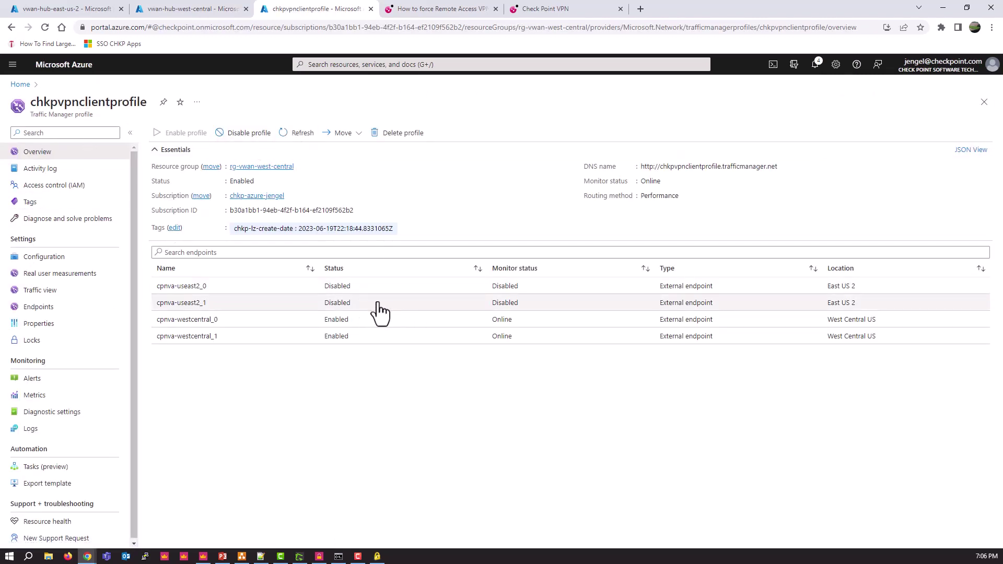
# Step: Disconnect and reconnect the VPN client, which now lands on gateway 4.255.250.125
pyautogui.hotkey('alt', 'Tab')
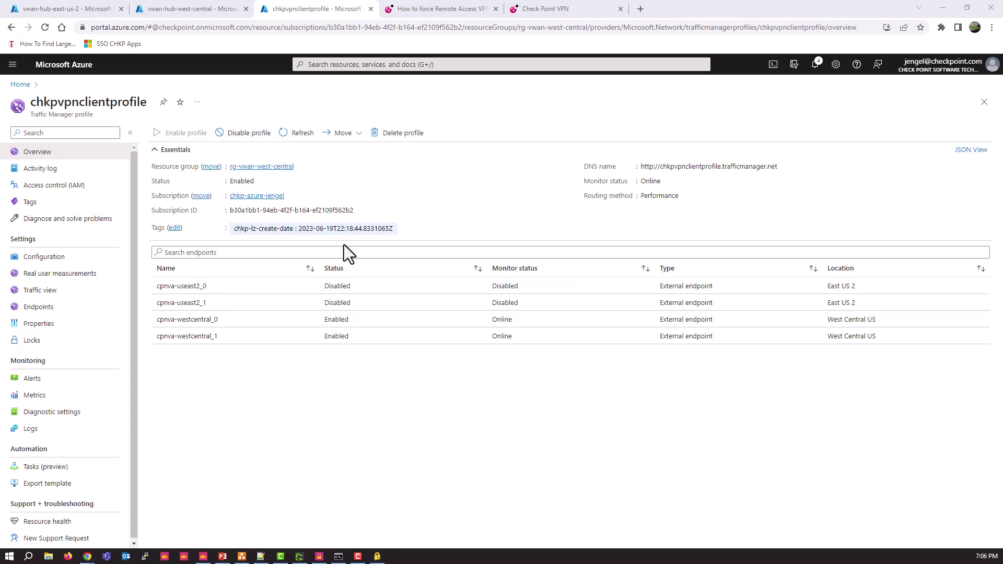
pyautogui.click(676, 355)
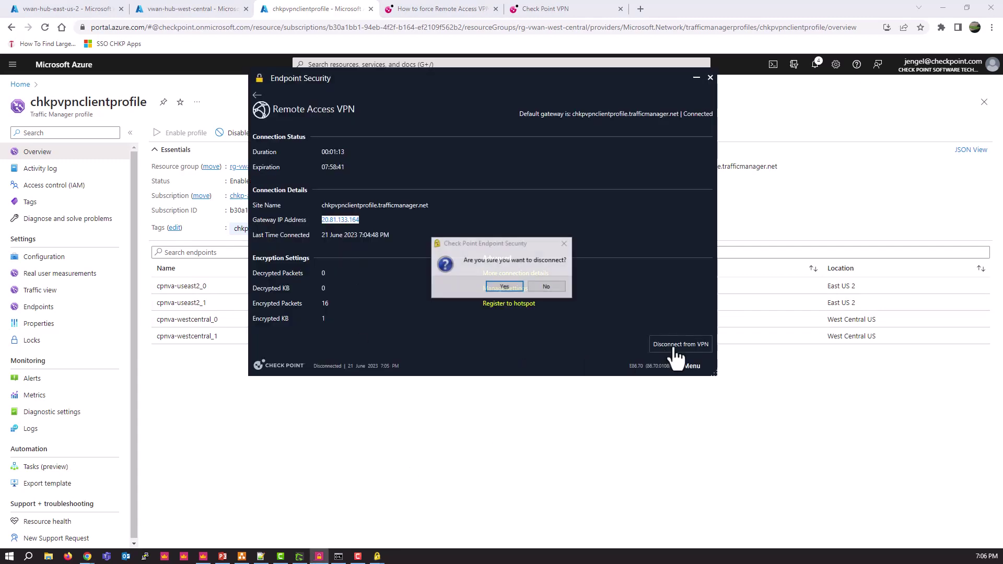
pyautogui.click(501, 287)
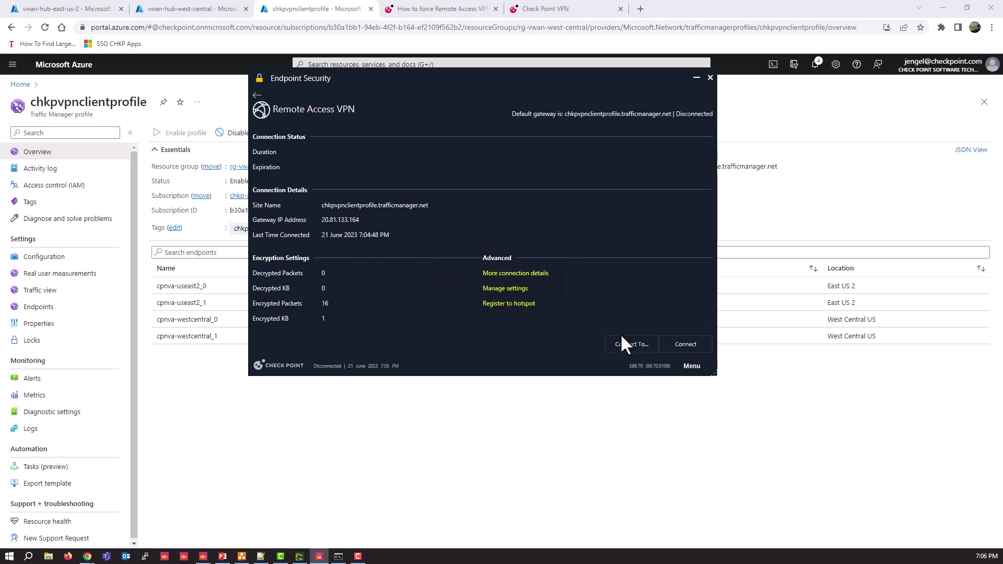
pyautogui.click(685, 348)
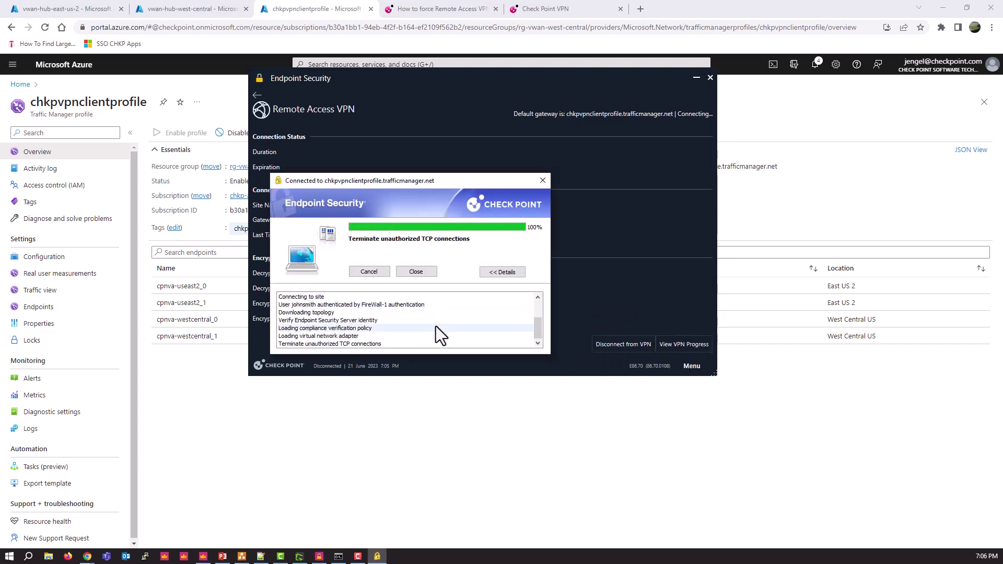
pyautogui.click(416, 272)
pyautogui.moveTo(357, 218)
pyautogui.mouseDown()
pyautogui.moveTo(322, 222)
pyautogui.moveTo(346, 222)
pyautogui.mouseUp()
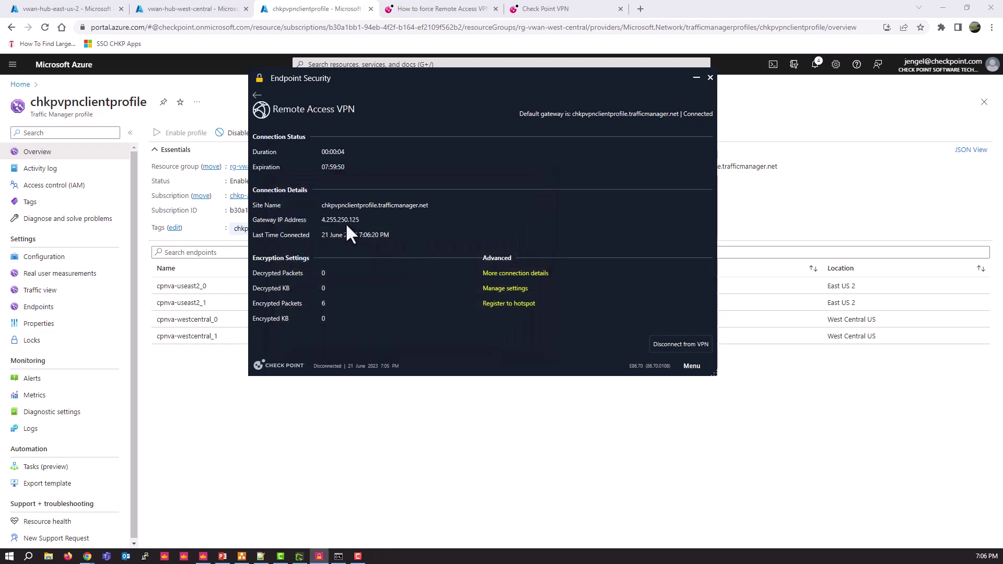
# Step: Check the West Central endpoints, confirming cpnva-westcentral_1 targets 4.255.250.125 like the VPN gateway
pyautogui.click(346, 223)
pyautogui.click(210, 344)
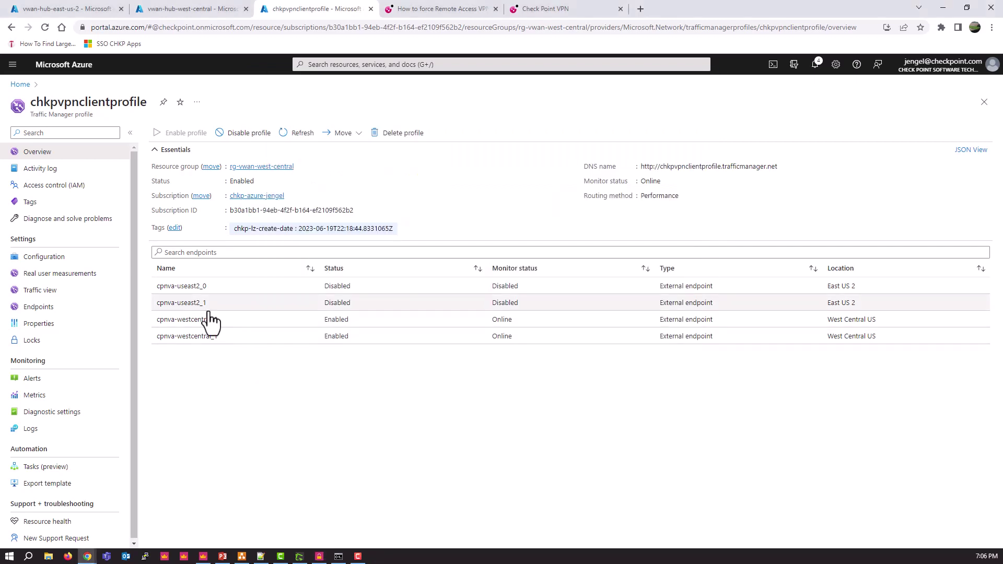
pyautogui.click(743, 317)
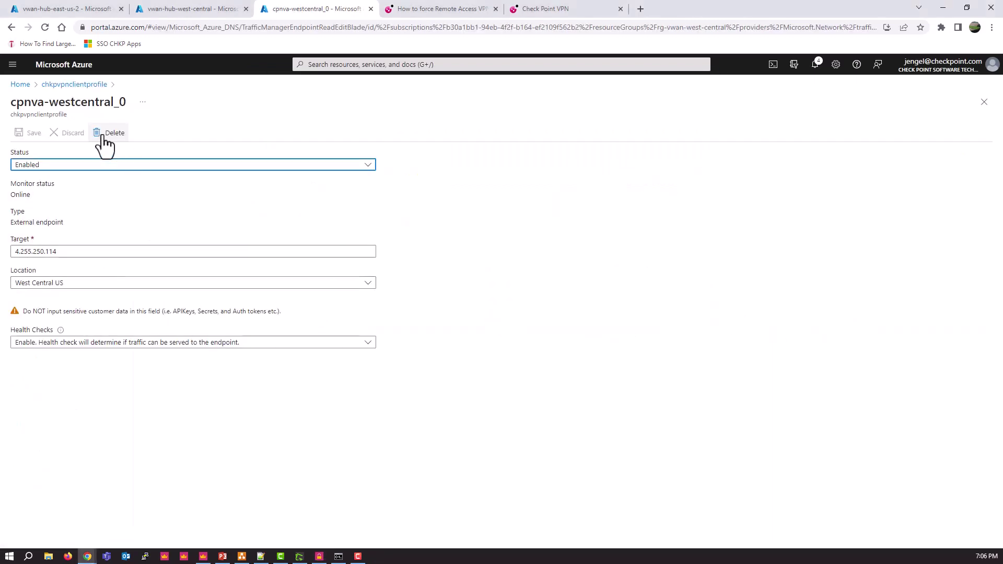
pyautogui.click(69, 86)
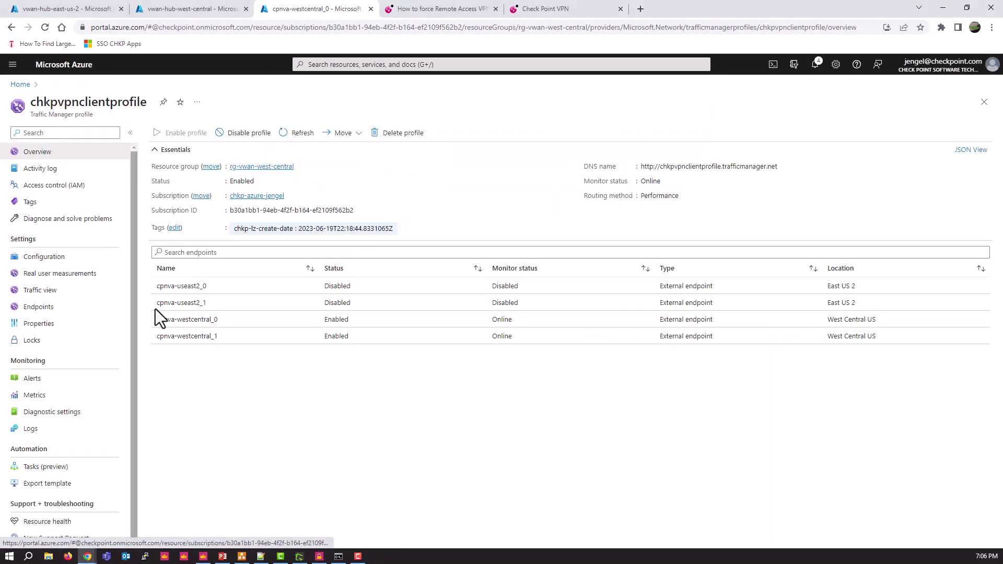
pyautogui.click(205, 337)
pyautogui.doubleClick(69, 253)
pyautogui.hotkey('alt', 'Tab')
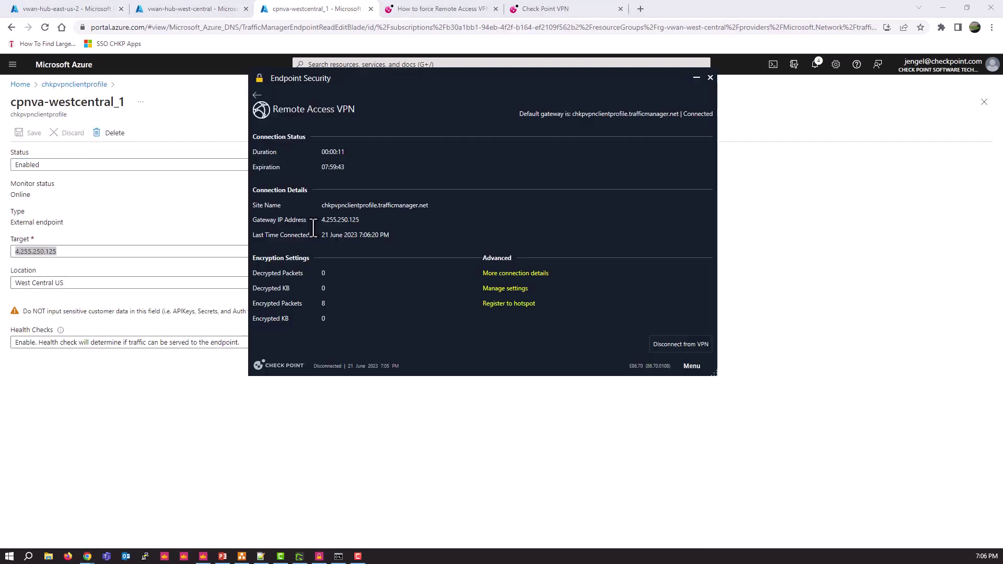